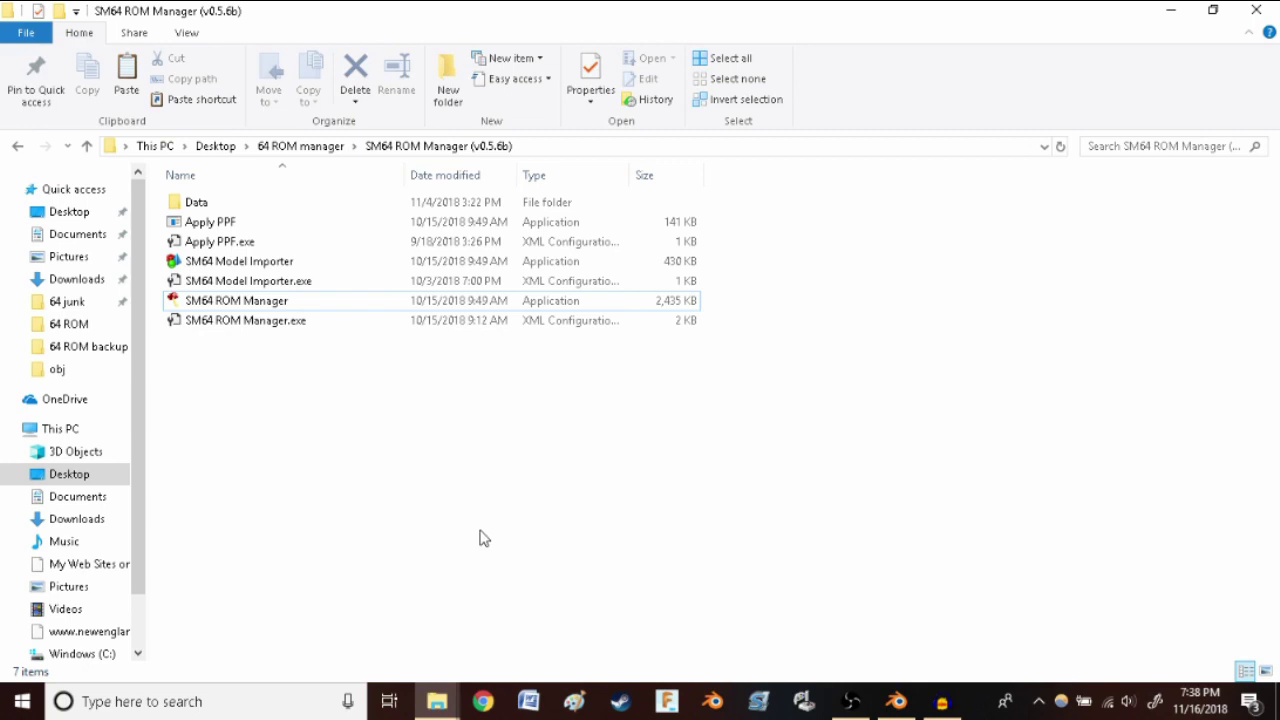
# Launch SM64 ROM Manager and open the ROM Super Mario 64 (U) [!].z64, accepting its preparation for loading
pyautogui.click(199, 306)
pyautogui.doubleClick(294, 304)
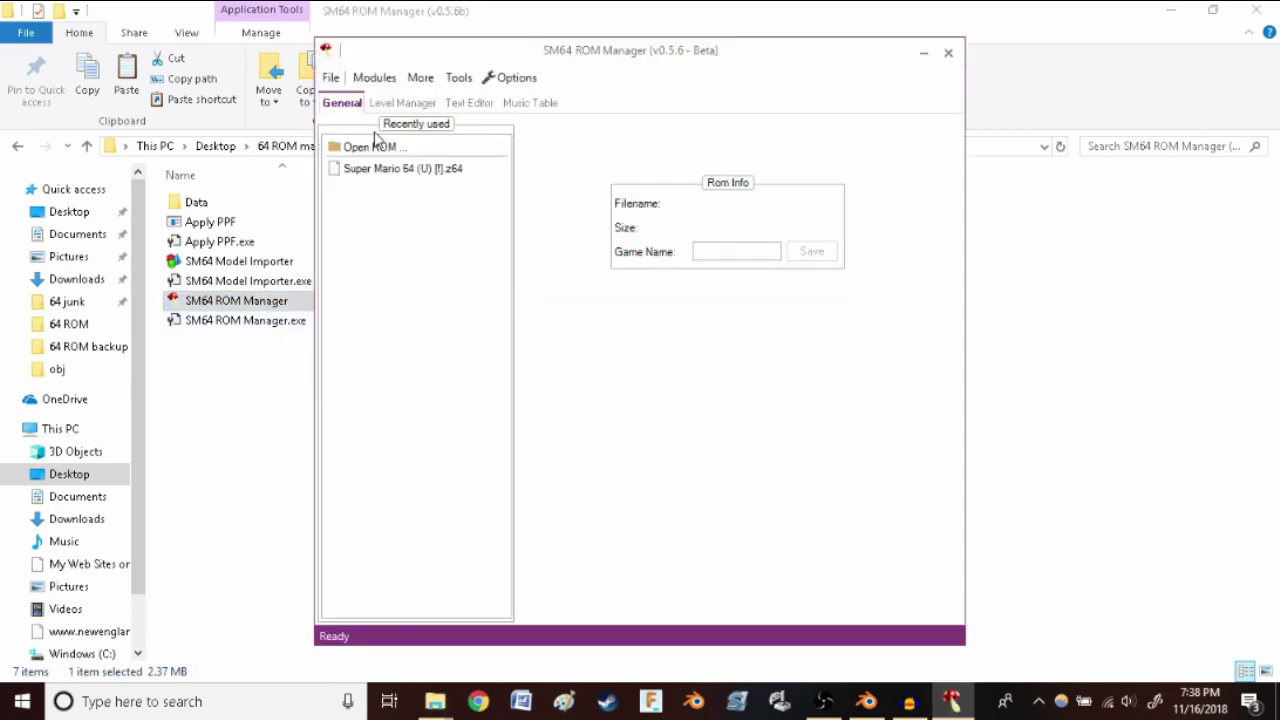
pyautogui.click(386, 152)
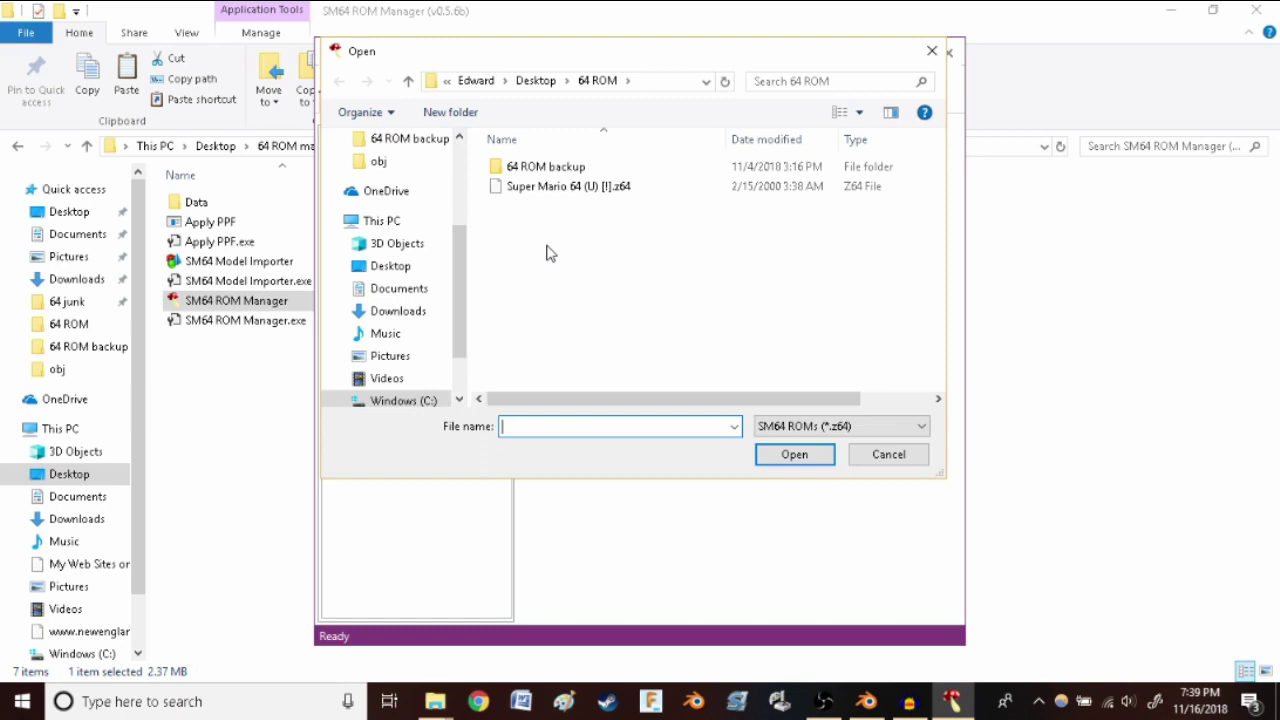
pyautogui.click(548, 192)
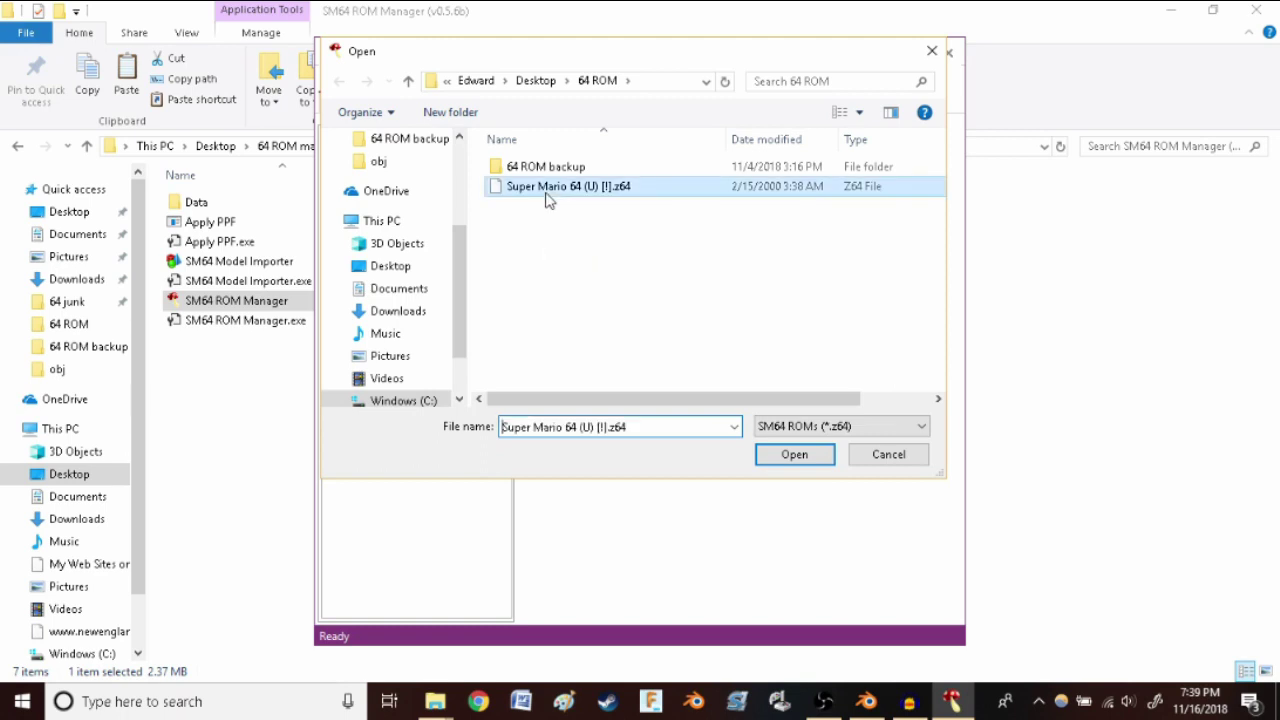
pyautogui.click(785, 459)
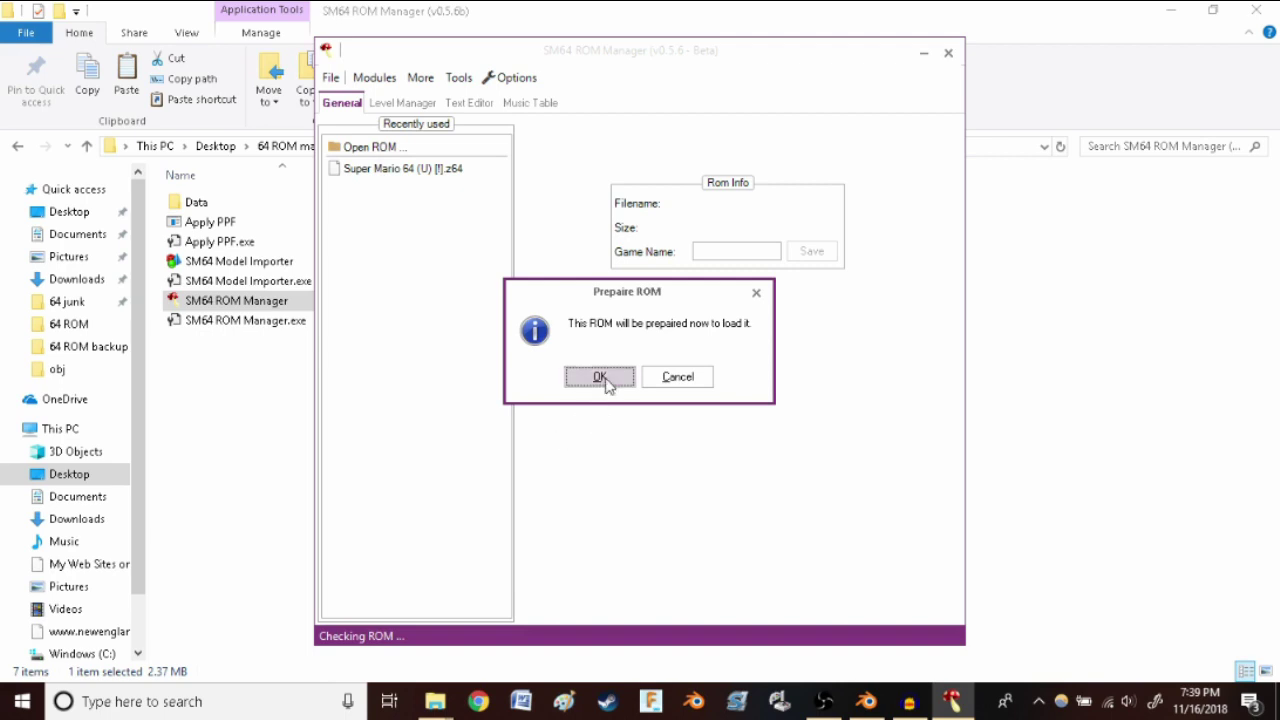
pyautogui.click(601, 379)
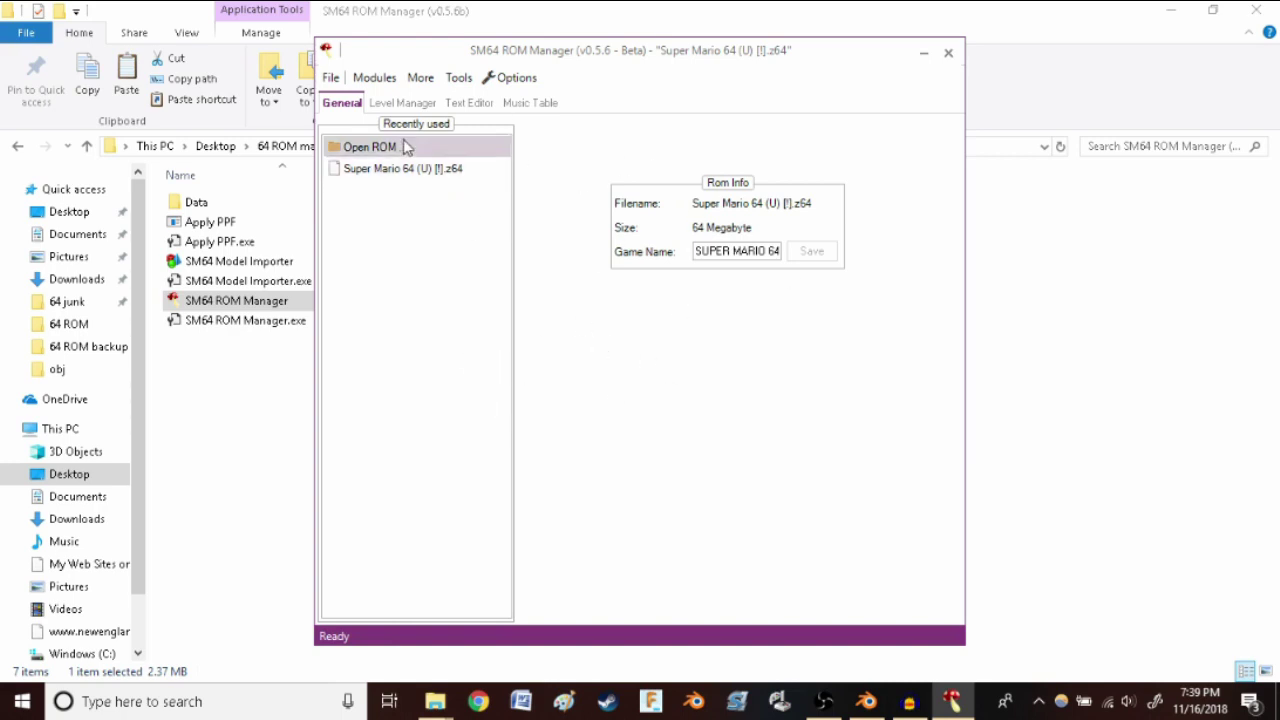
# Add a new level in the Level Manager that overwrites 01 - Bob Omb's Battlefield
pyautogui.click(407, 102)
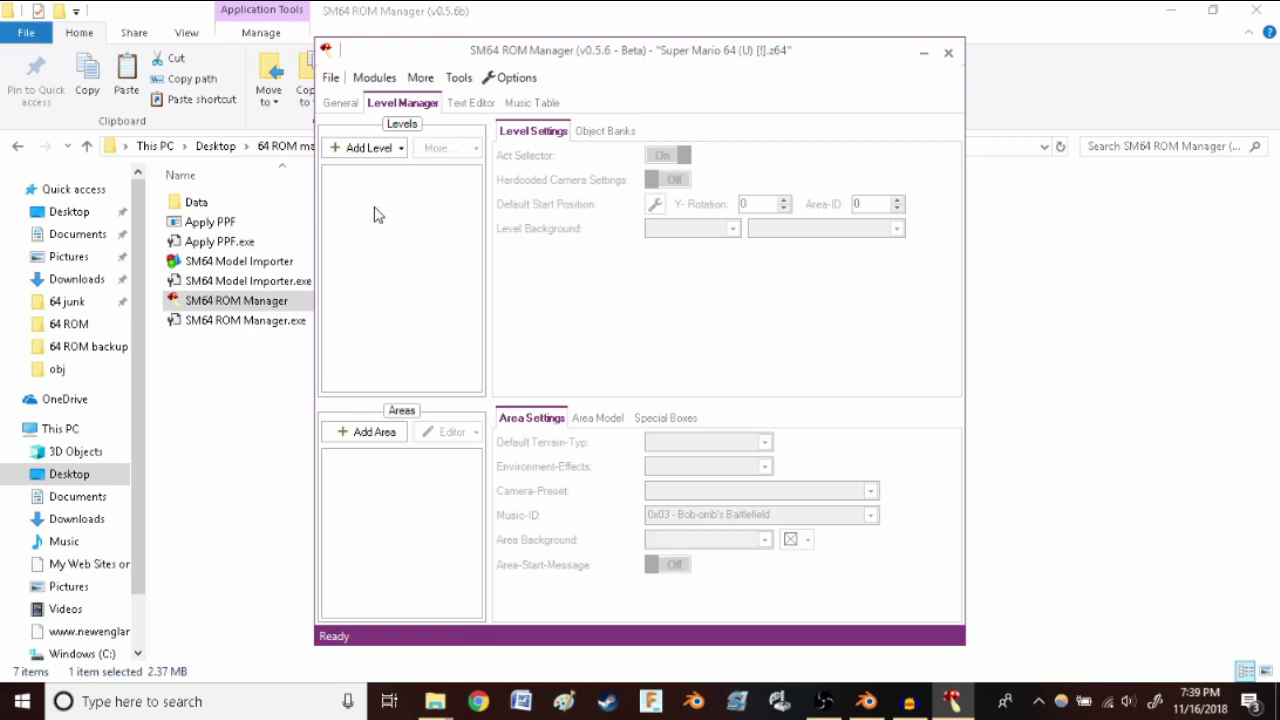
pyautogui.click(369, 150)
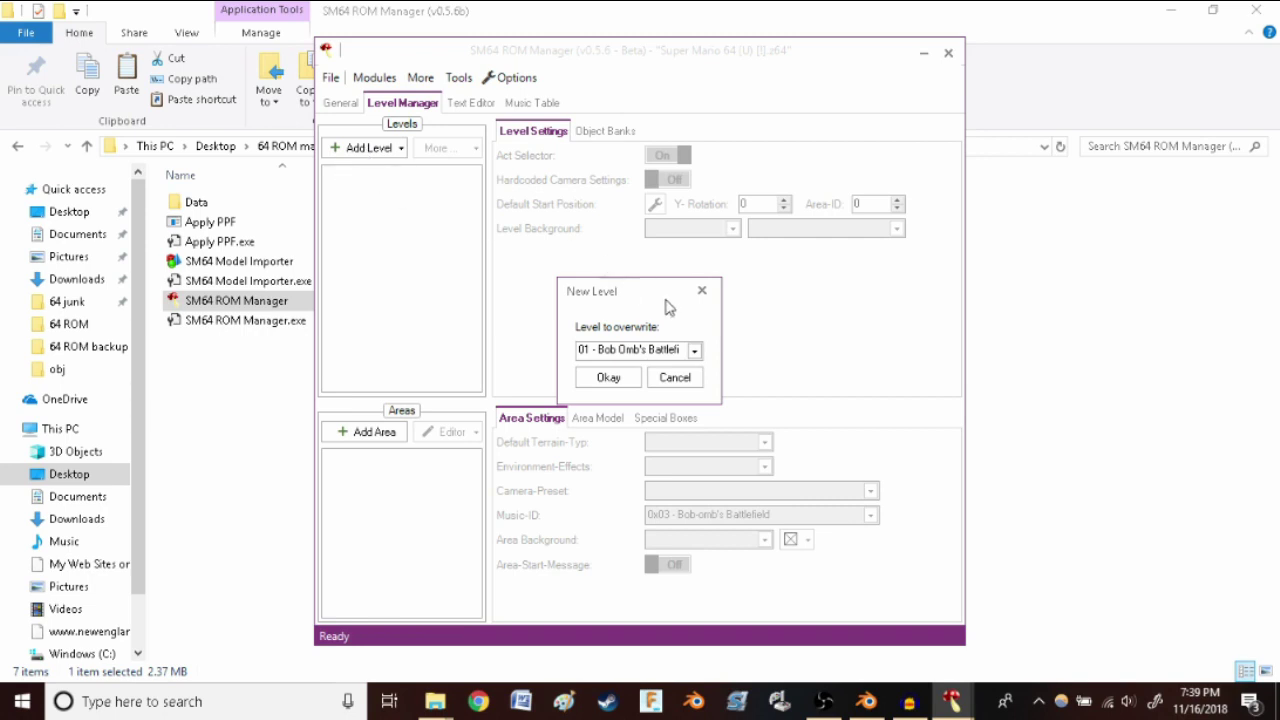
pyautogui.click(701, 291)
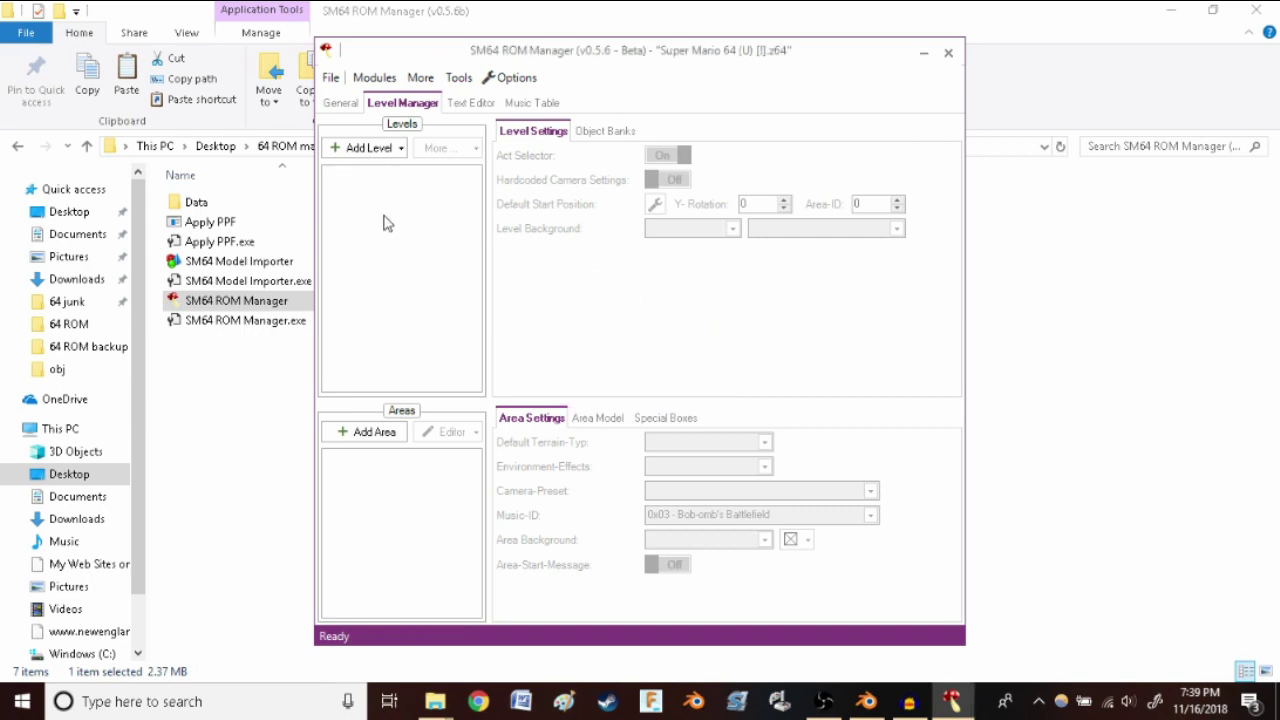
pyautogui.click(358, 150)
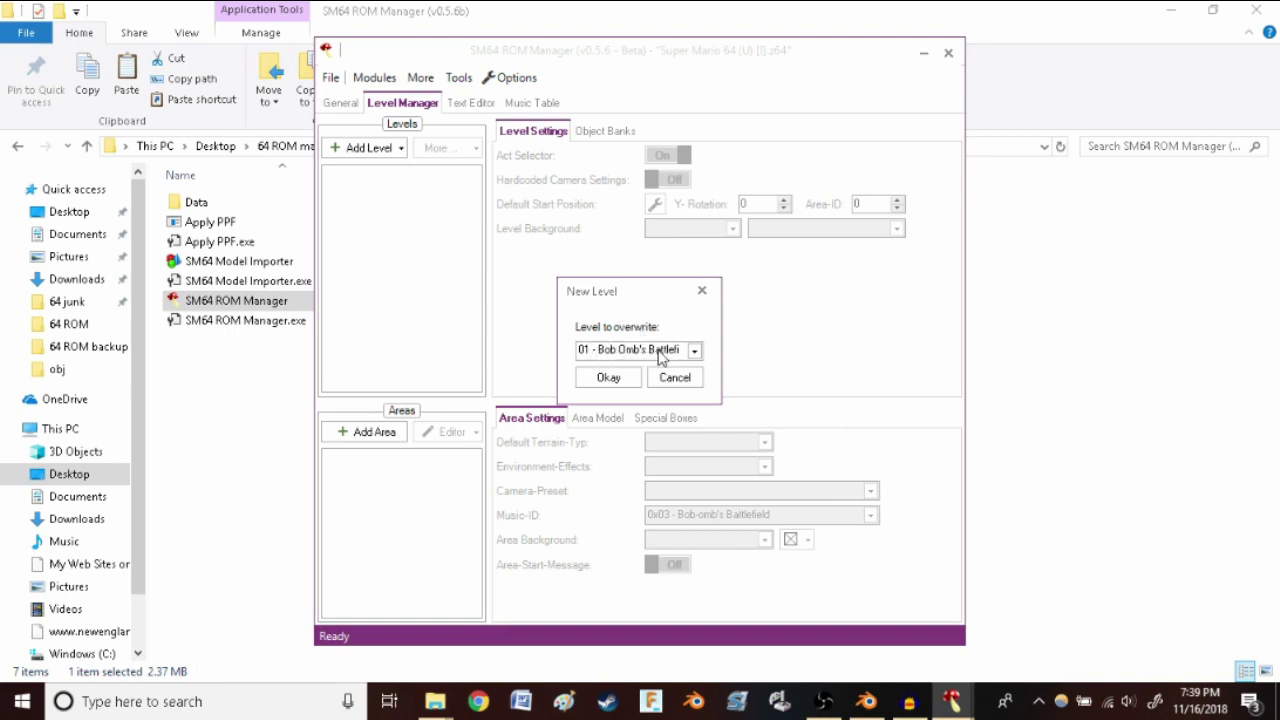
pyautogui.click(610, 378)
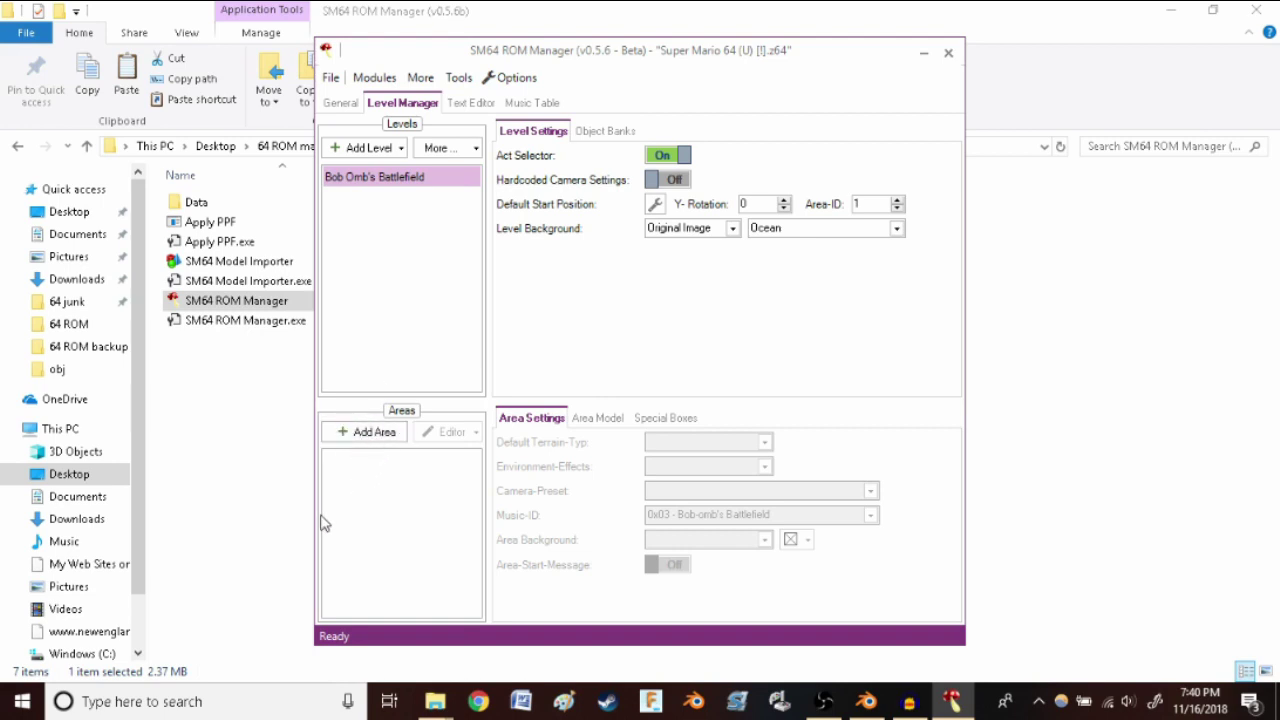
pyautogui.click(368, 432)
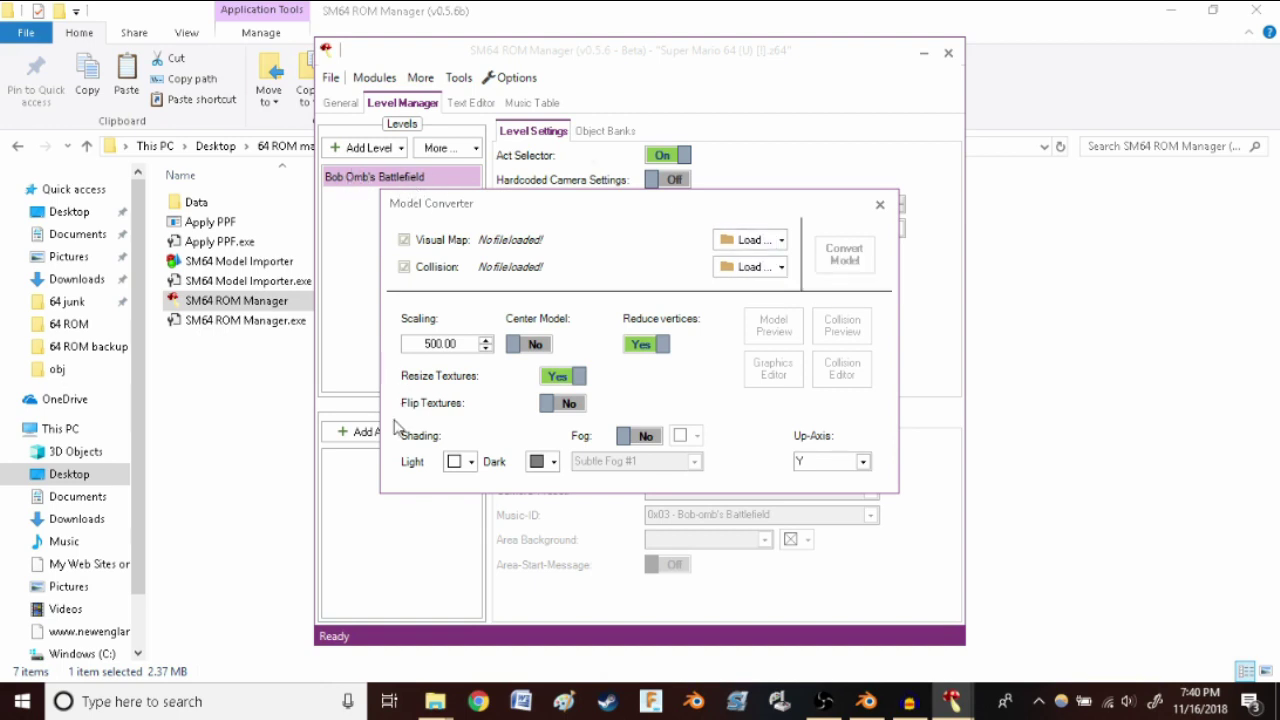
pyautogui.click(881, 208)
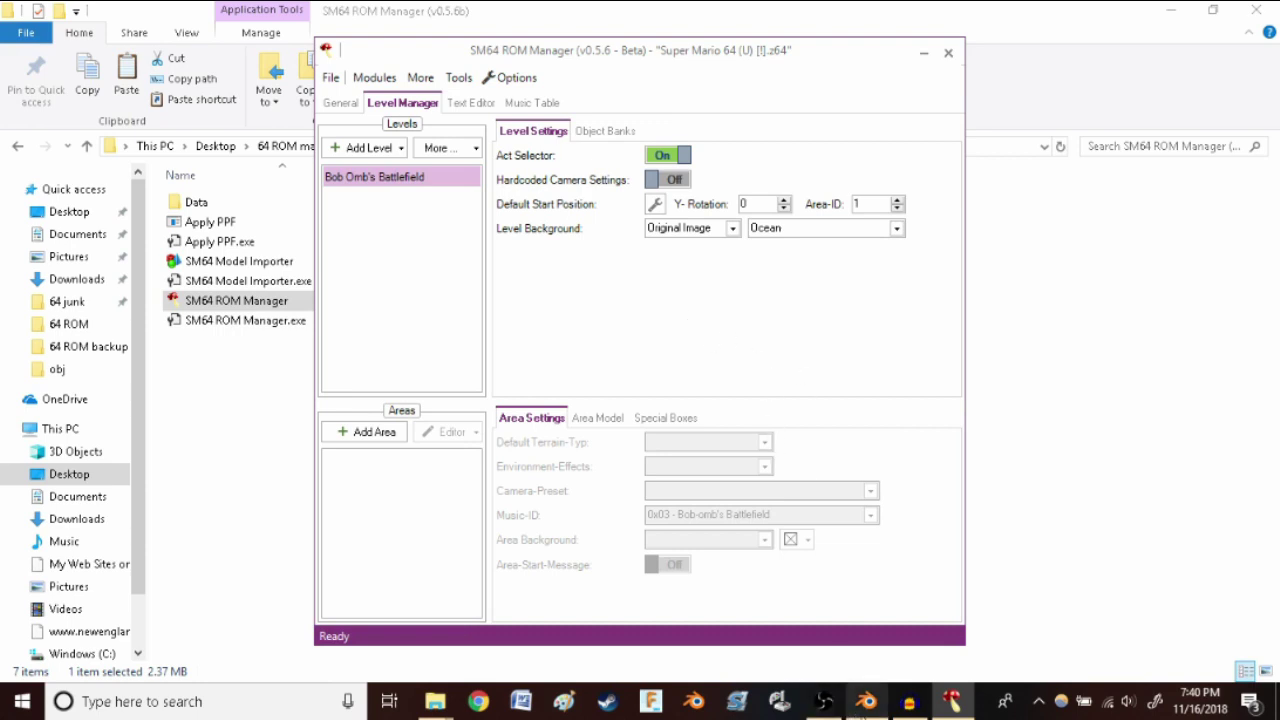
# Switch to Blender and export the default cube as the Wavefront file cube.obj in the 64 junk folder
pyautogui.click(868, 702)
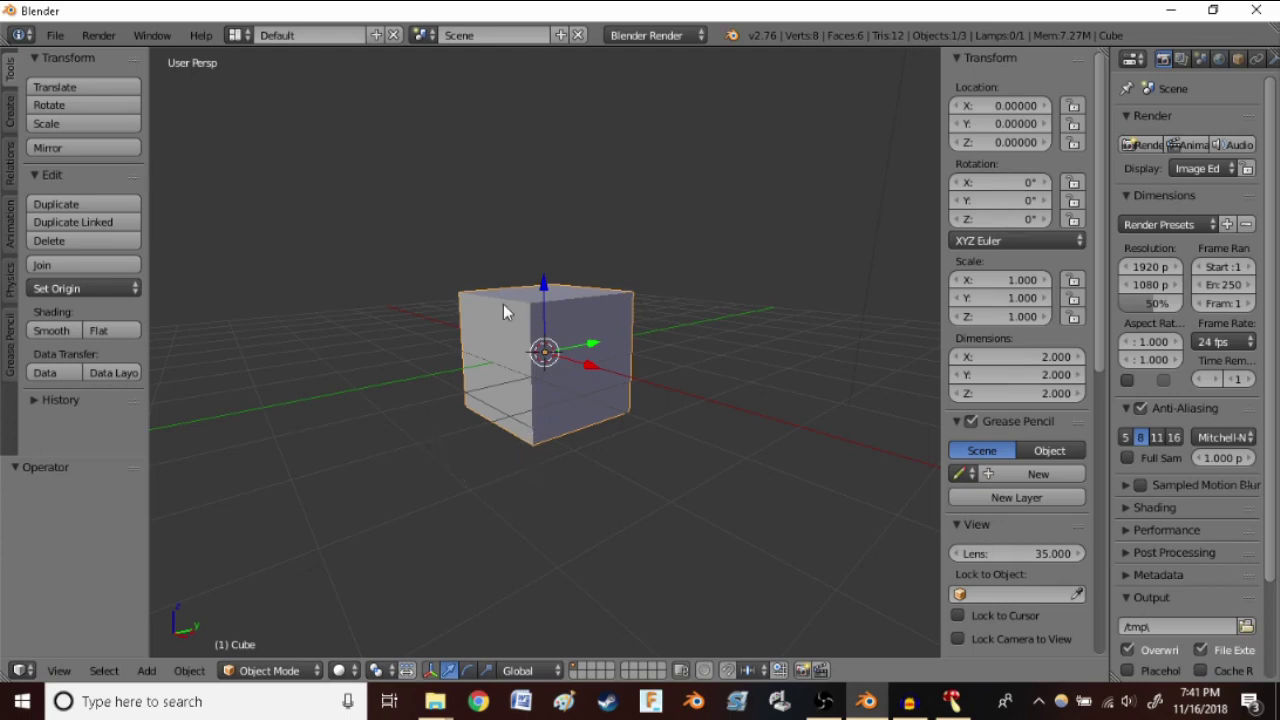
pyautogui.click(58, 36)
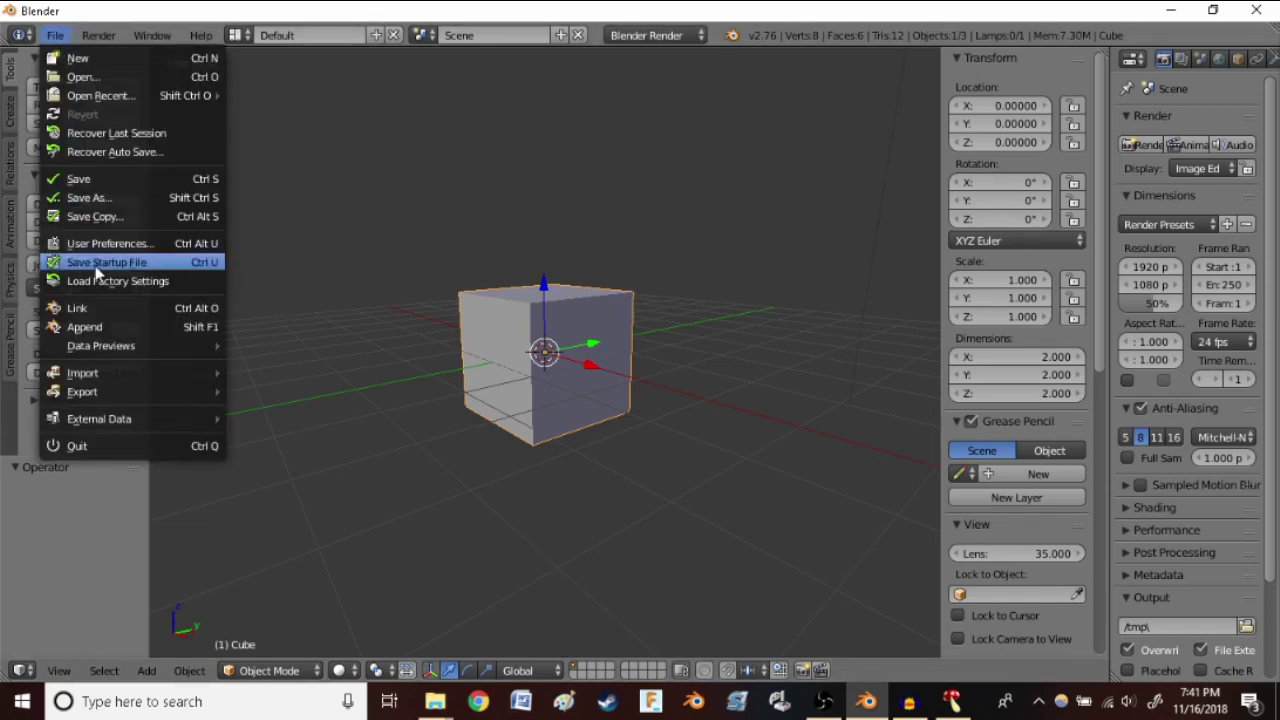
pyautogui.moveTo(120, 394)
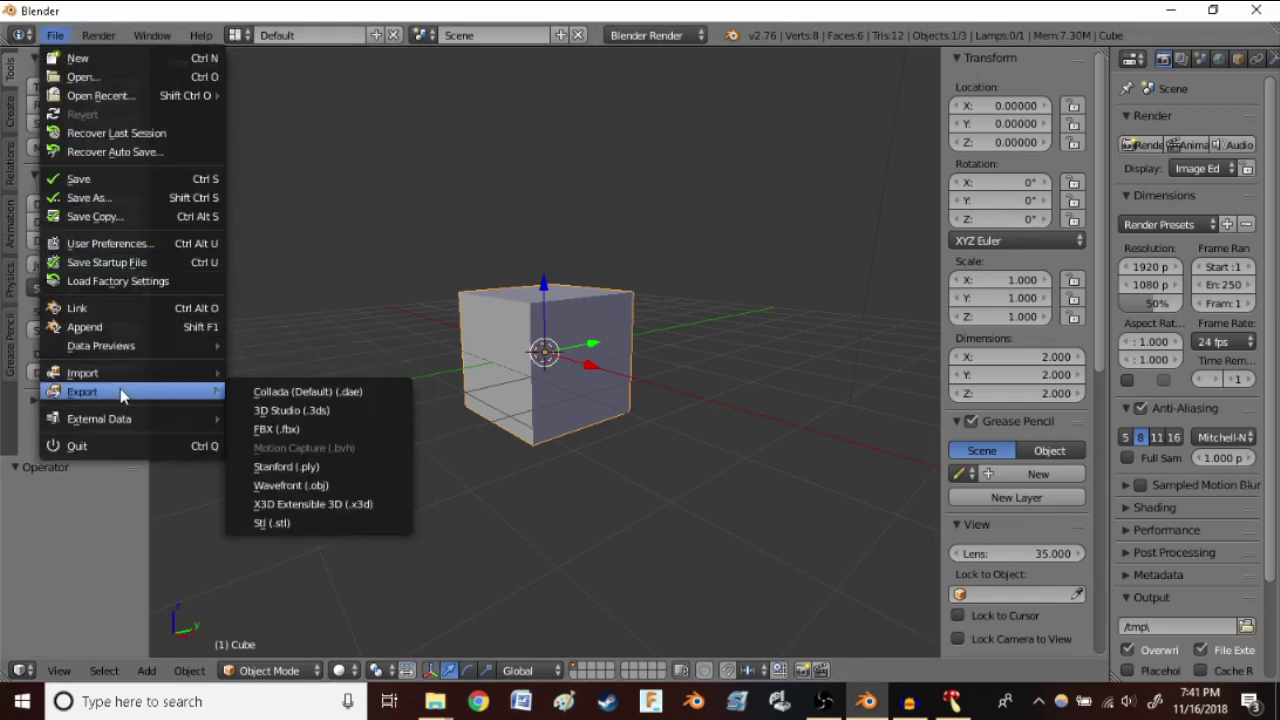
pyautogui.click(338, 487)
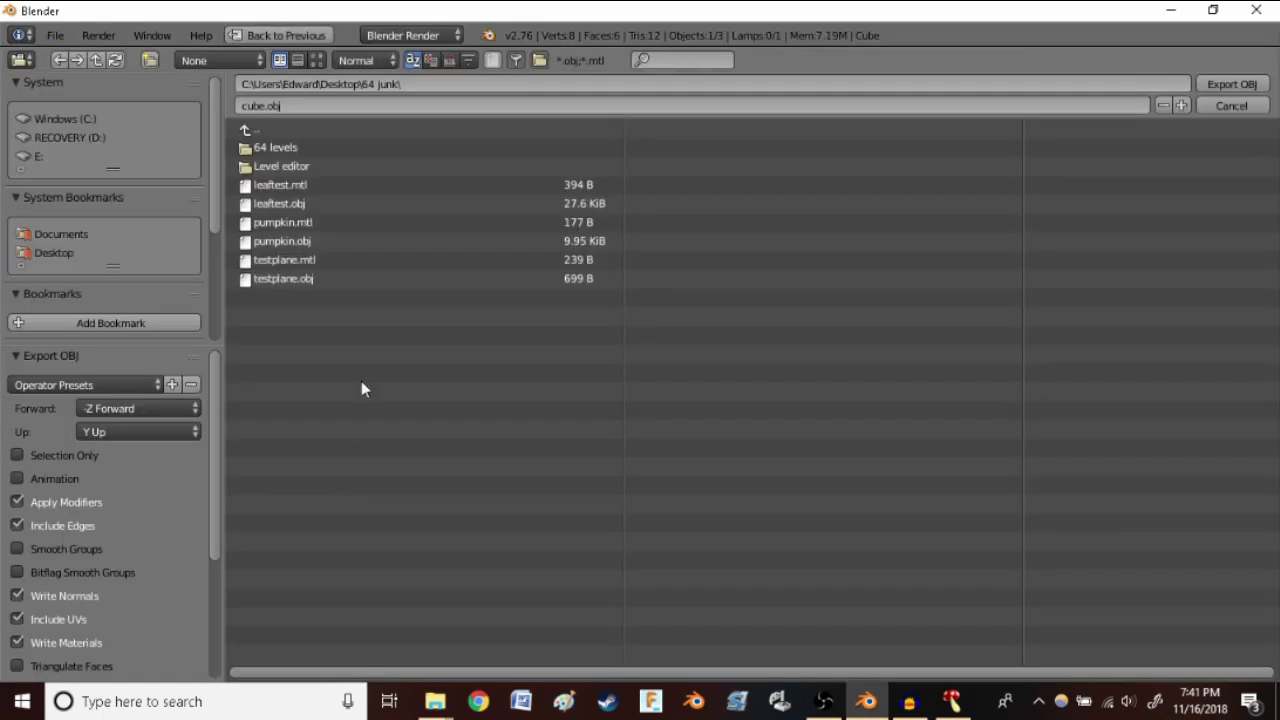
pyautogui.click(410, 85)
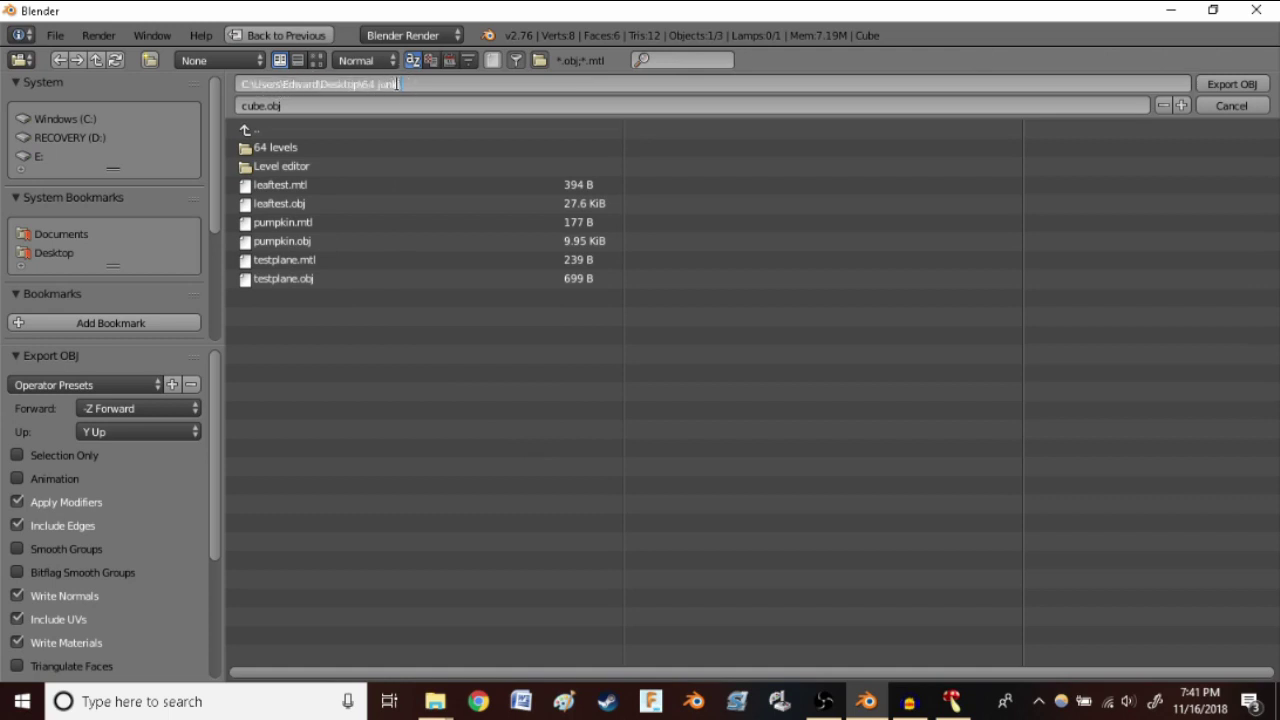
pyautogui.click(330, 105)
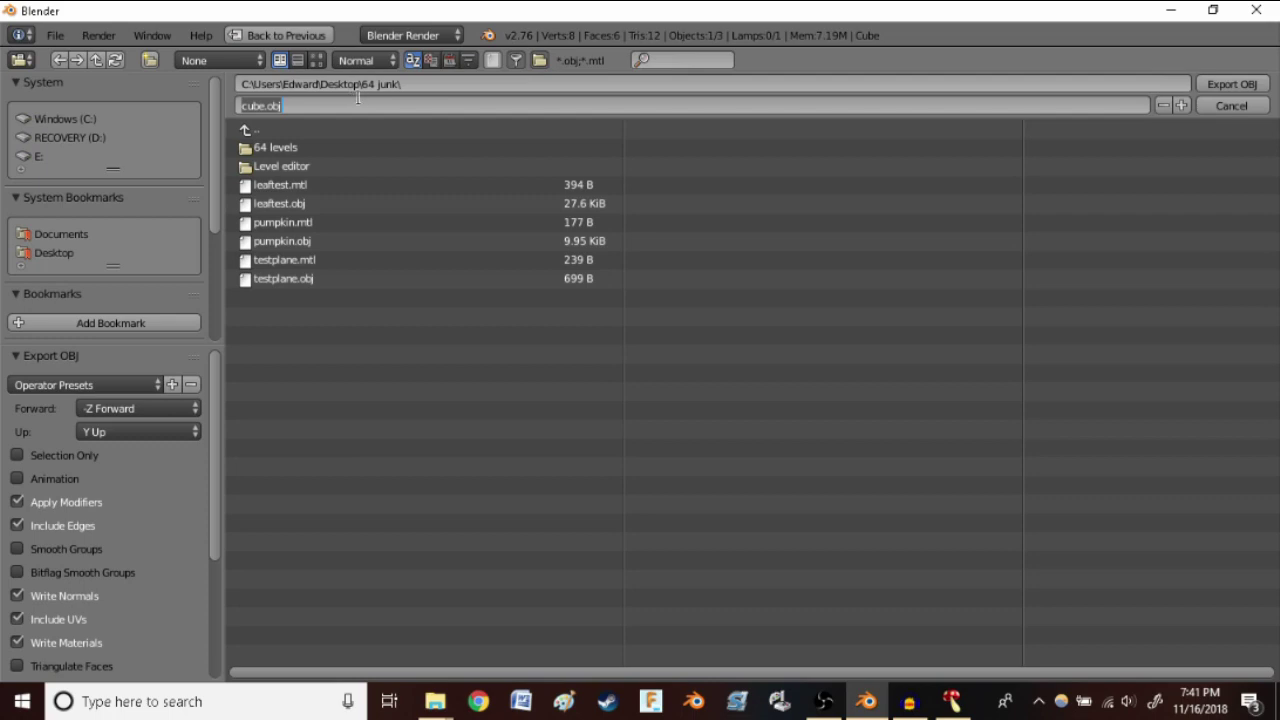
pyautogui.click(1237, 84)
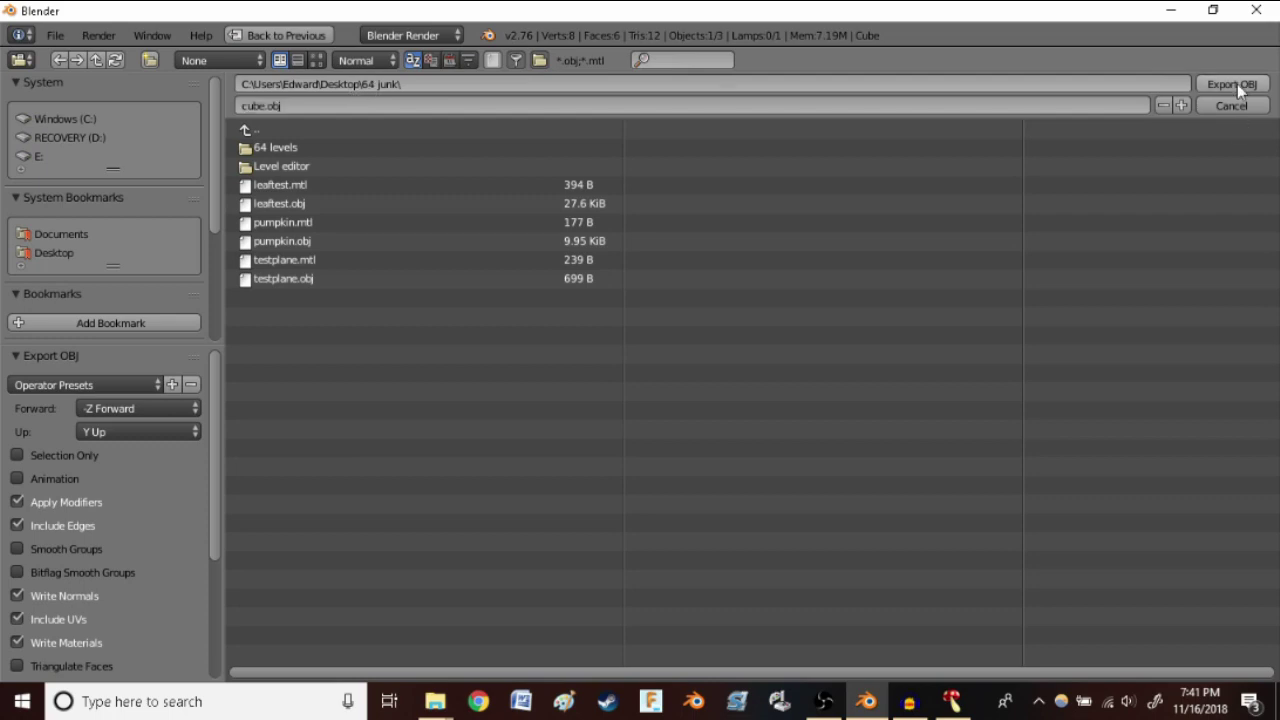
pyautogui.click(1237, 84)
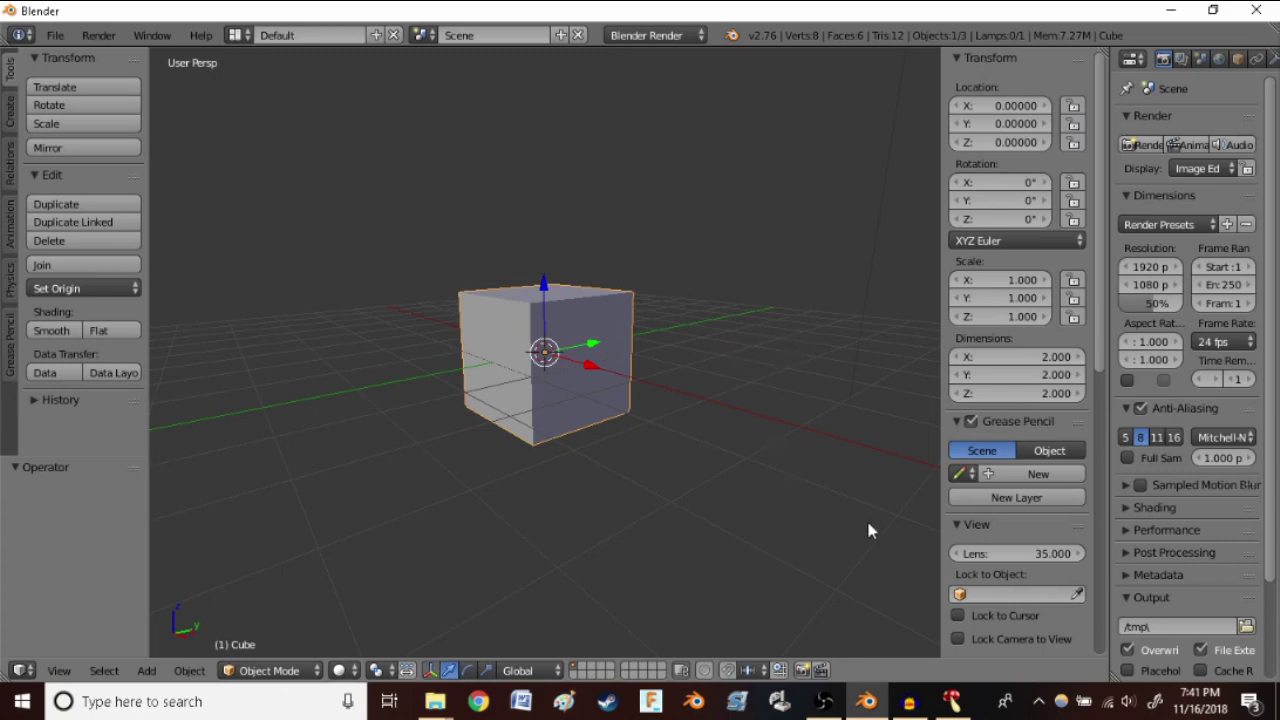
# Switch to SM64 ROM Manager and add an area to Bob Omb's Battlefield, converting cube.obj as its visual map and collision
pyautogui.click(947, 705)
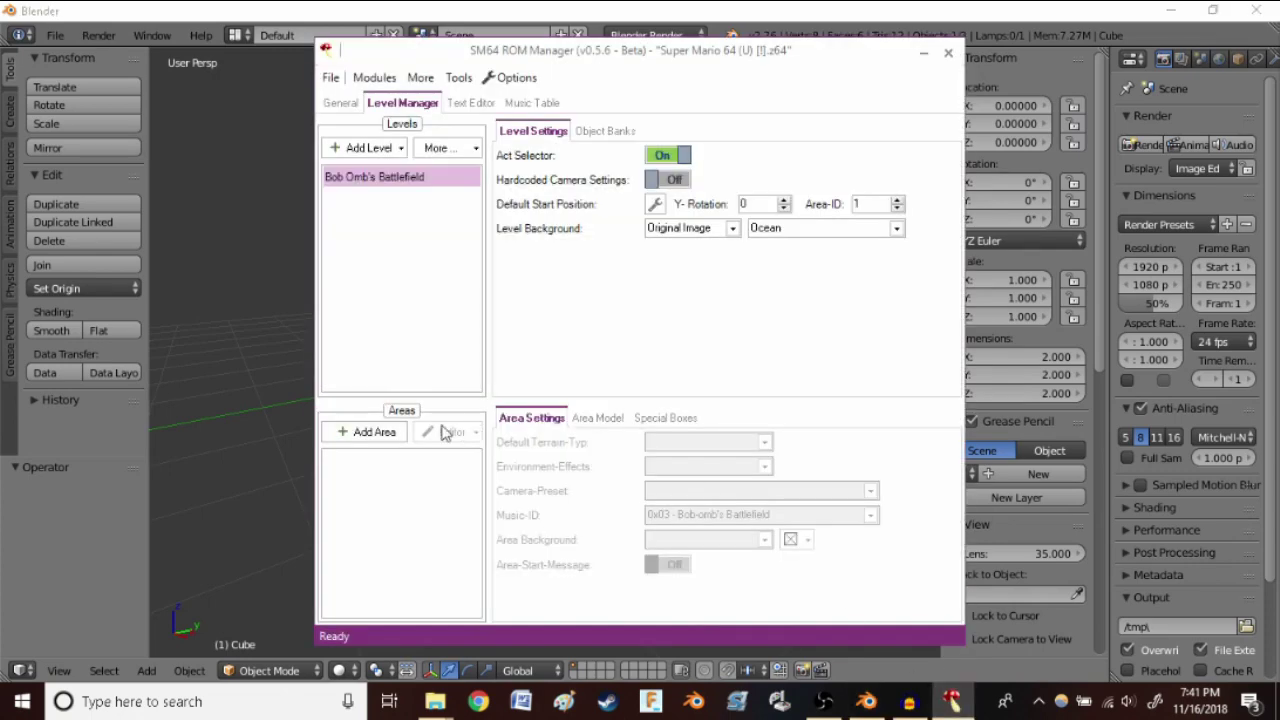
pyautogui.click(373, 434)
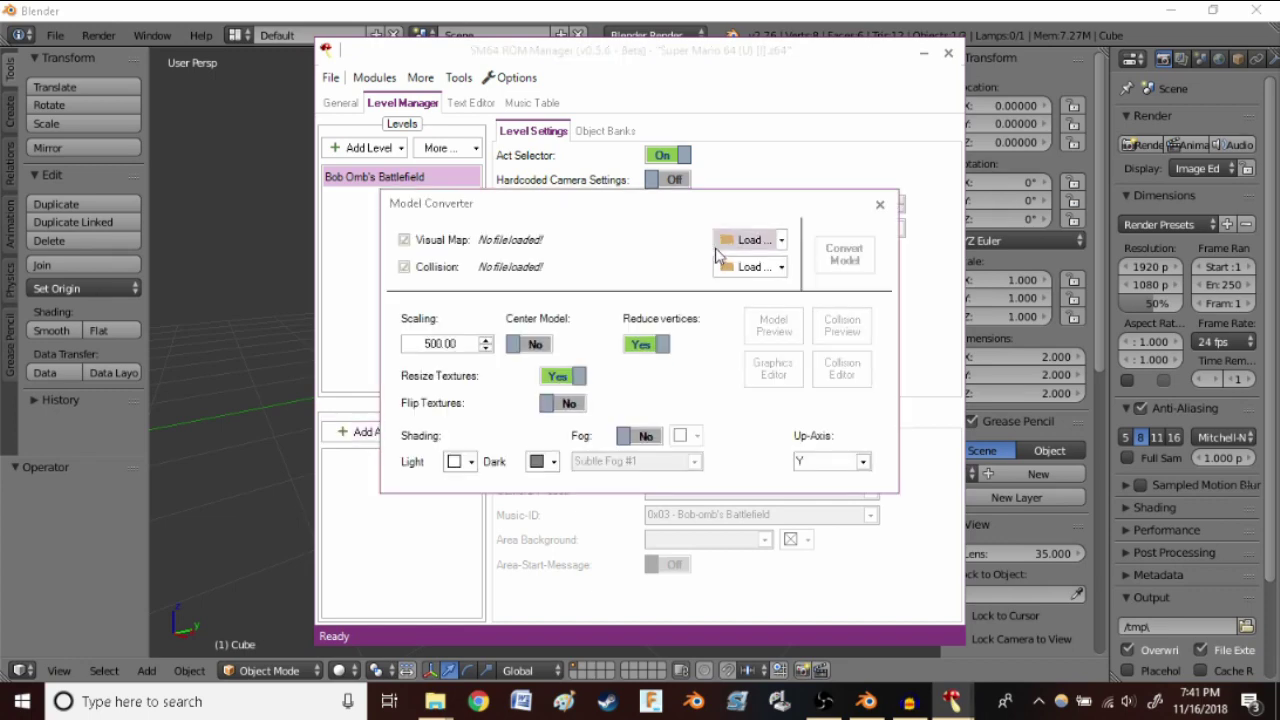
pyautogui.click(745, 240)
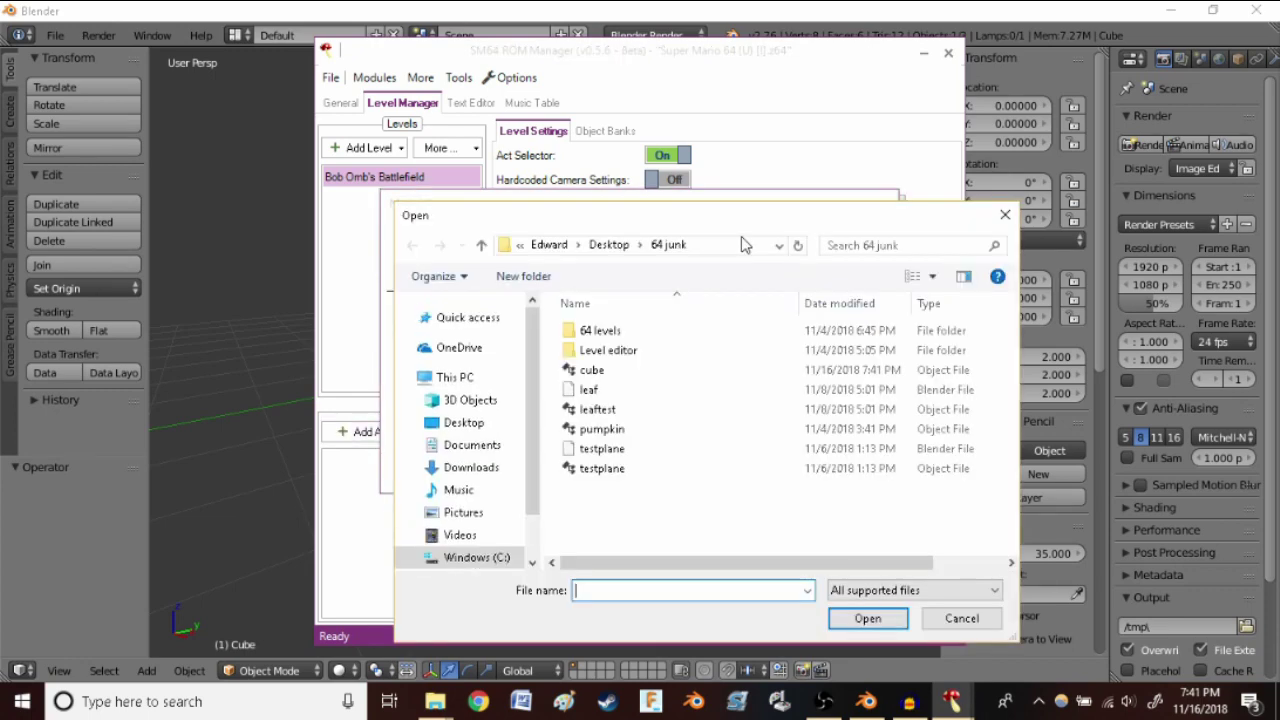
pyautogui.click(602, 374)
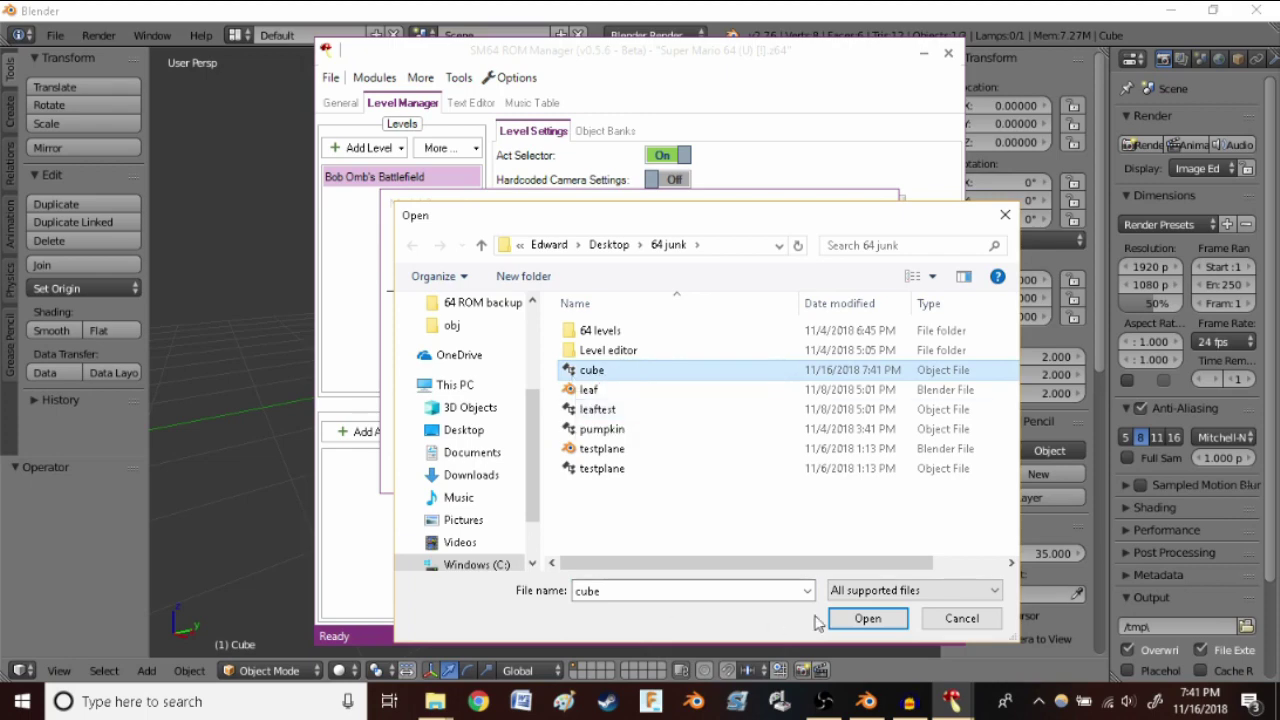
pyautogui.click(863, 617)
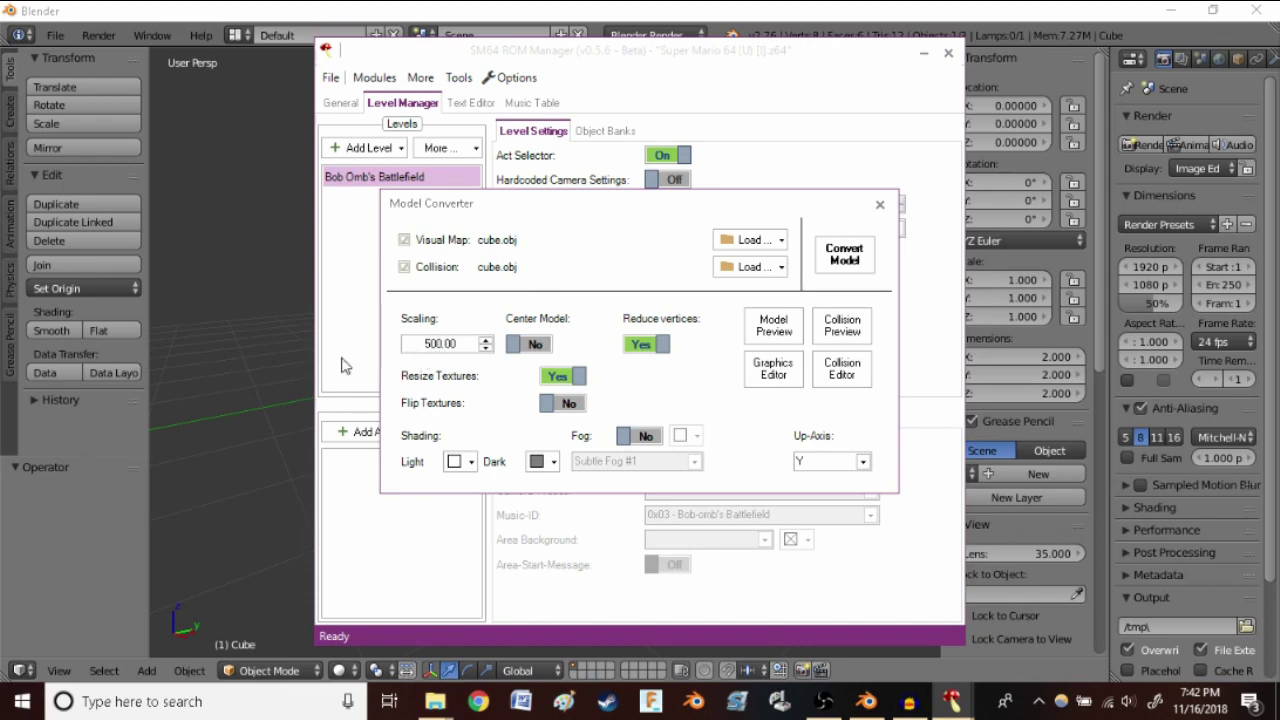
pyautogui.click(279, 391)
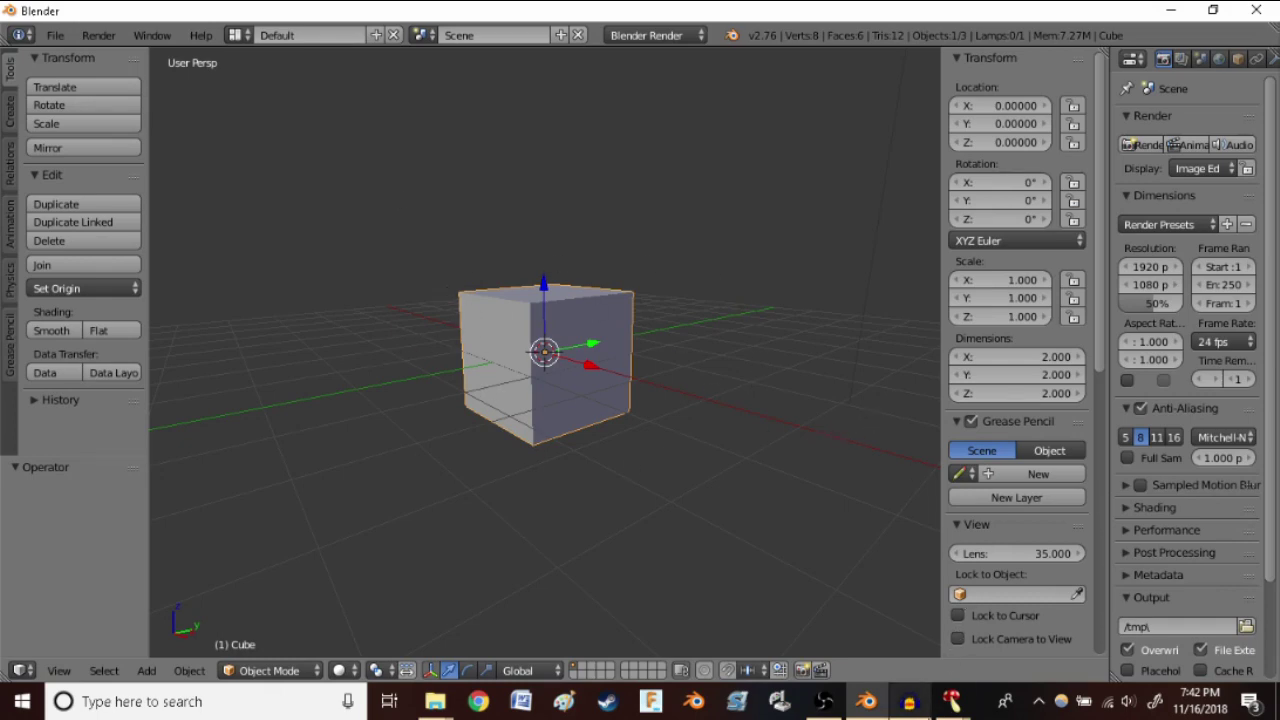
pyautogui.click(952, 701)
pyautogui.click(970, 618)
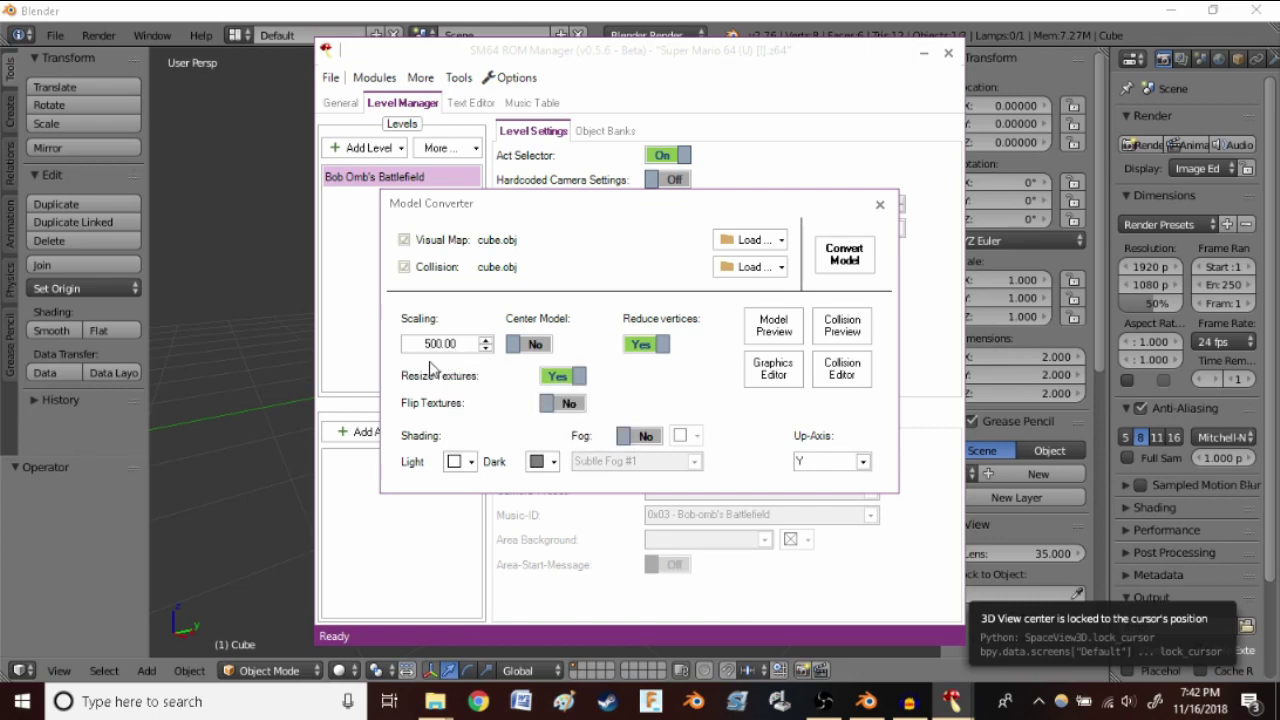
pyautogui.click(843, 257)
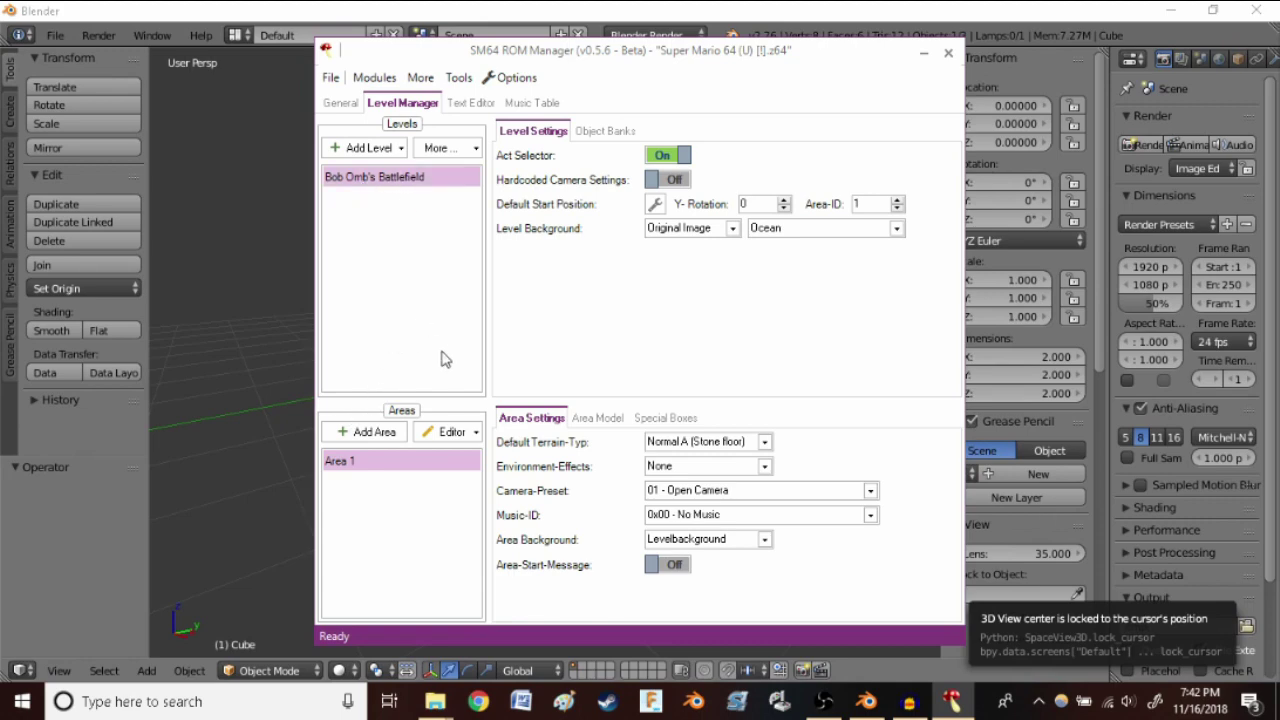
# Raise the Mario Start 1 warp to just above the cube in the new area's Level Editor and save the ROM
pyautogui.click(440, 434)
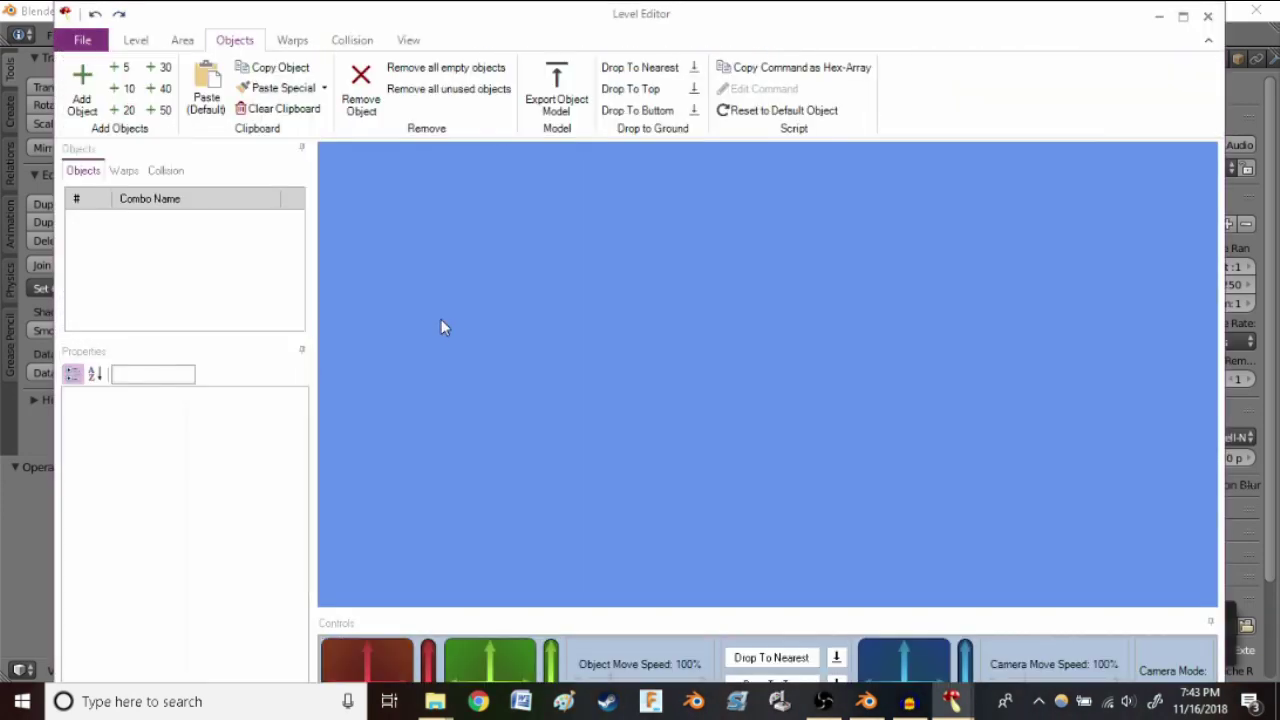
pyautogui.click(1184, 20)
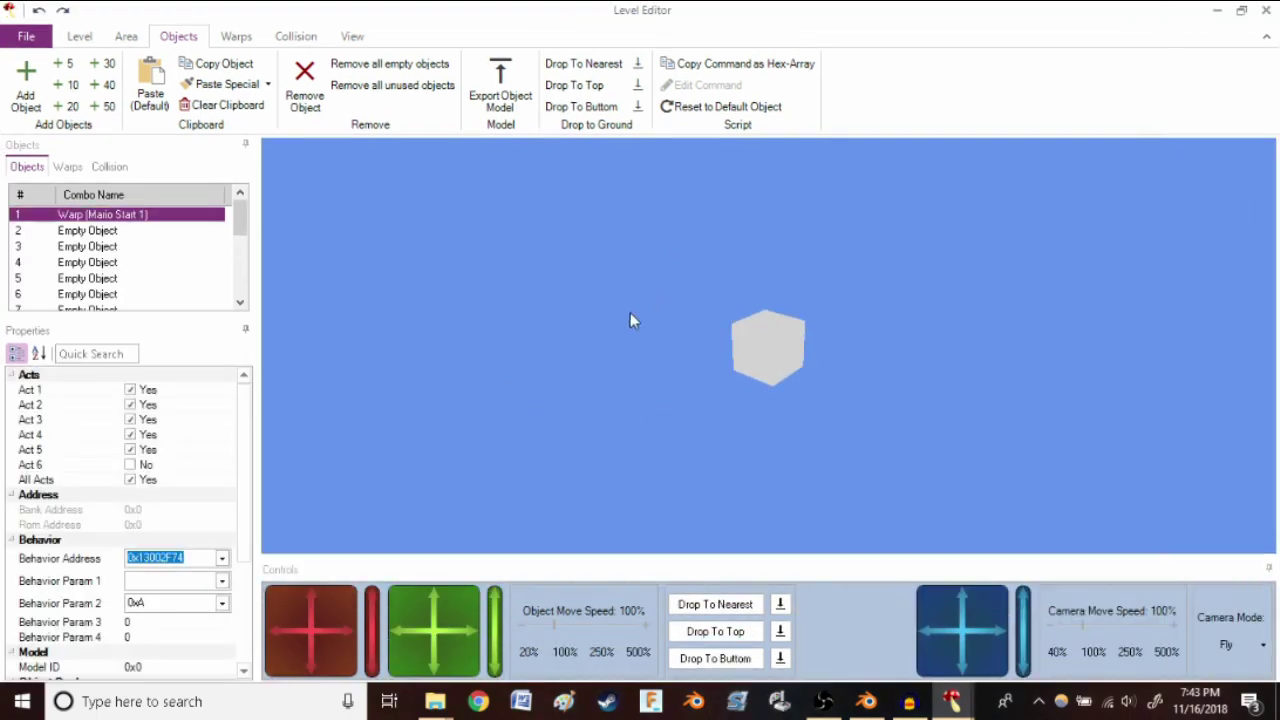
pyautogui.scroll(6, 750, 338)
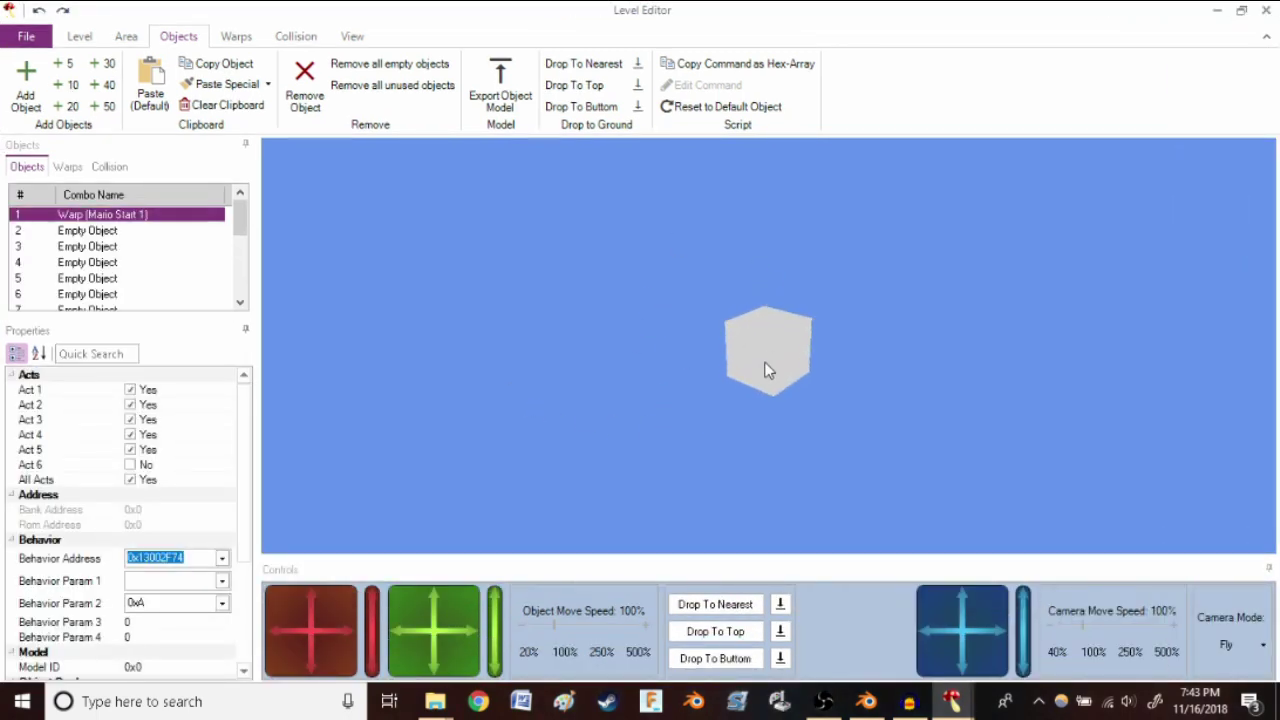
pyautogui.scroll(2, 748, 357)
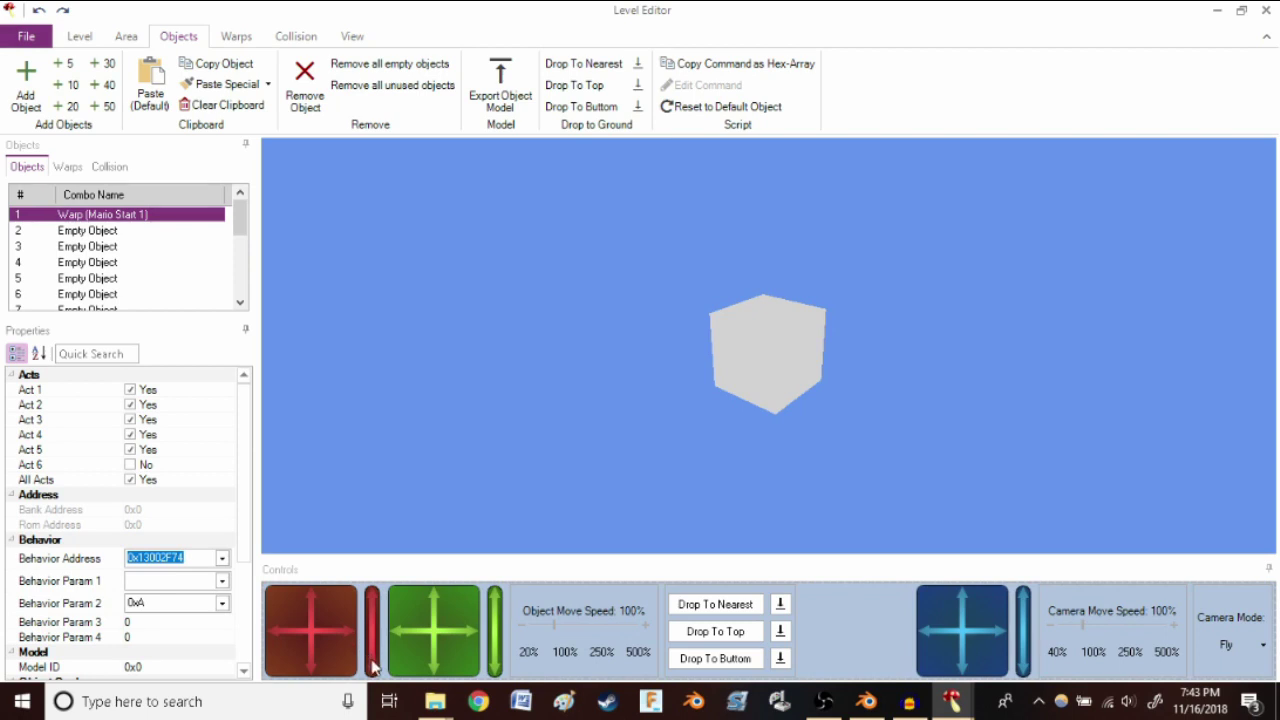
pyautogui.moveTo(373, 663); pyautogui.dragTo(370, 643)
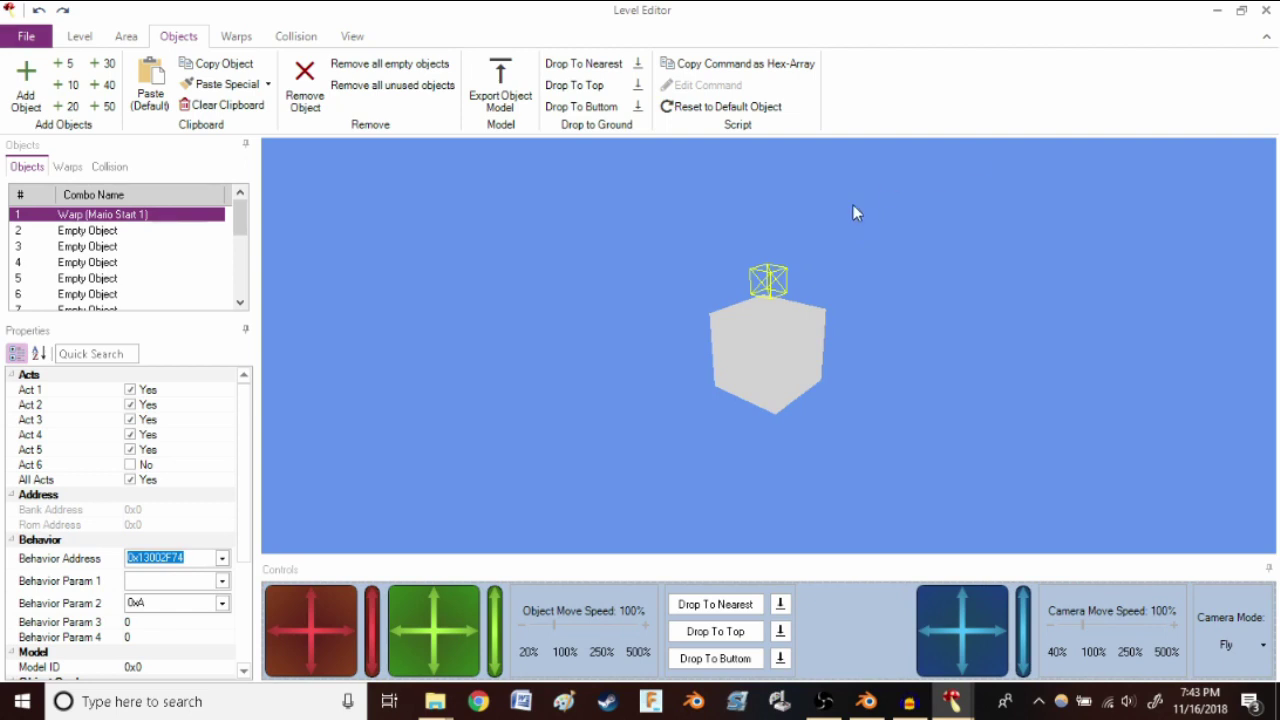
pyautogui.click(24, 40)
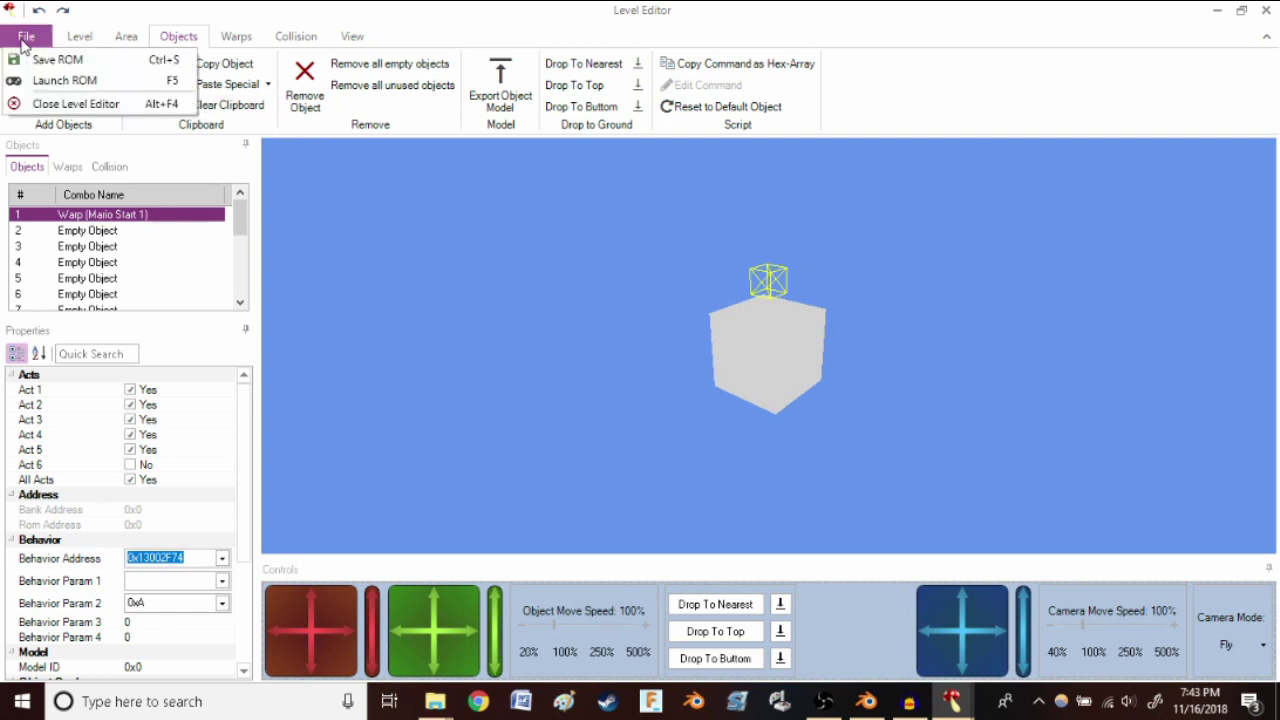
pyautogui.click(40, 61)
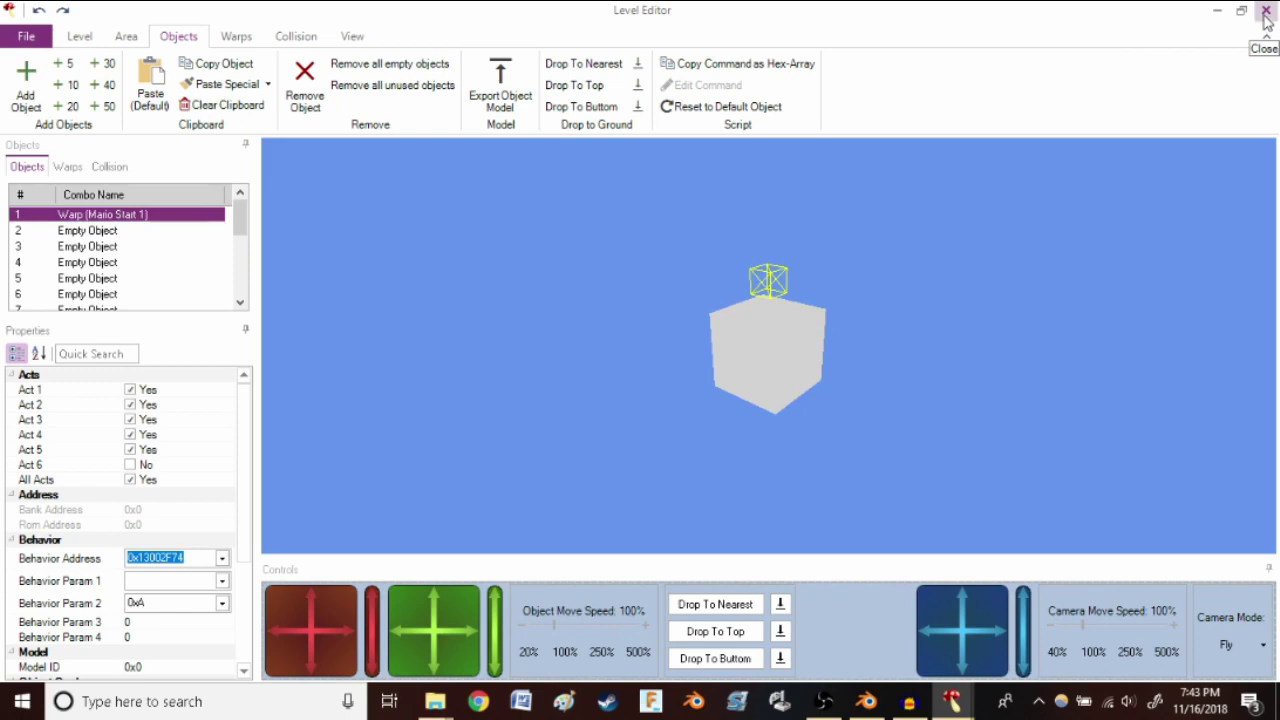
# Close the Level Editor, save the ROM with the custom Bob Omb's Battlefield level, and exit SM64 ROM Manager
pyautogui.click(1265, 12)
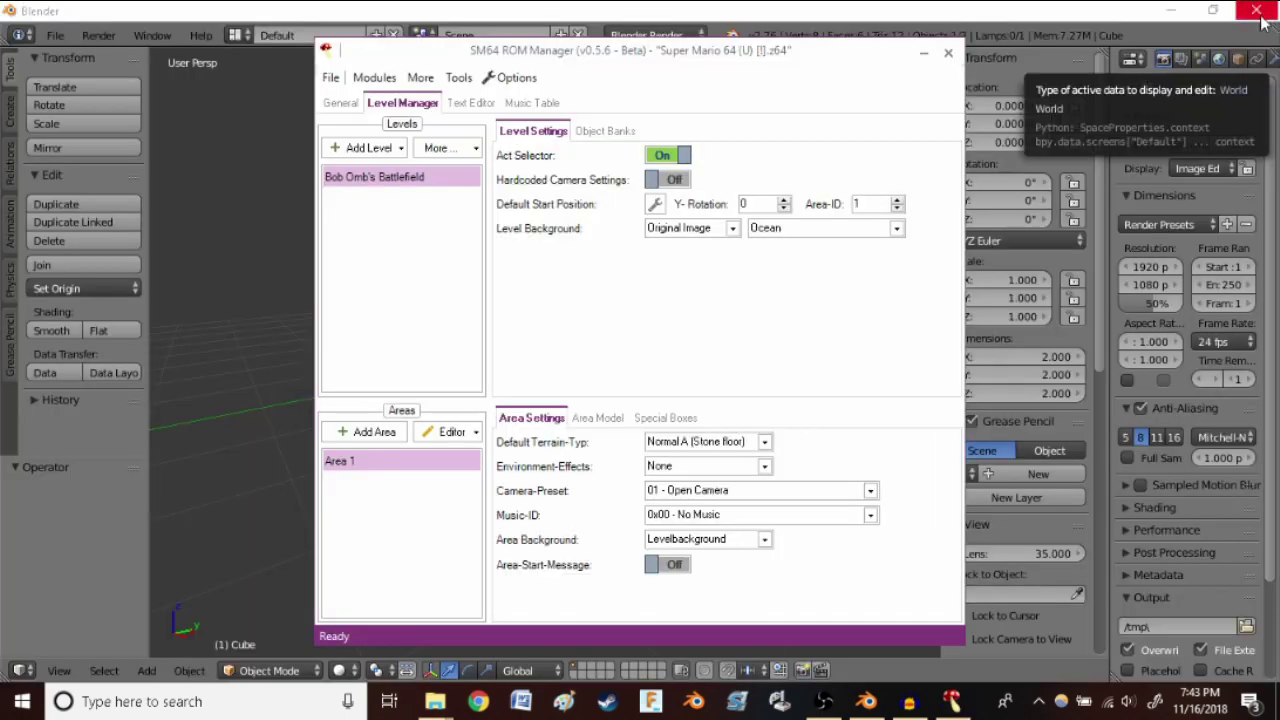
pyautogui.click(330, 77)
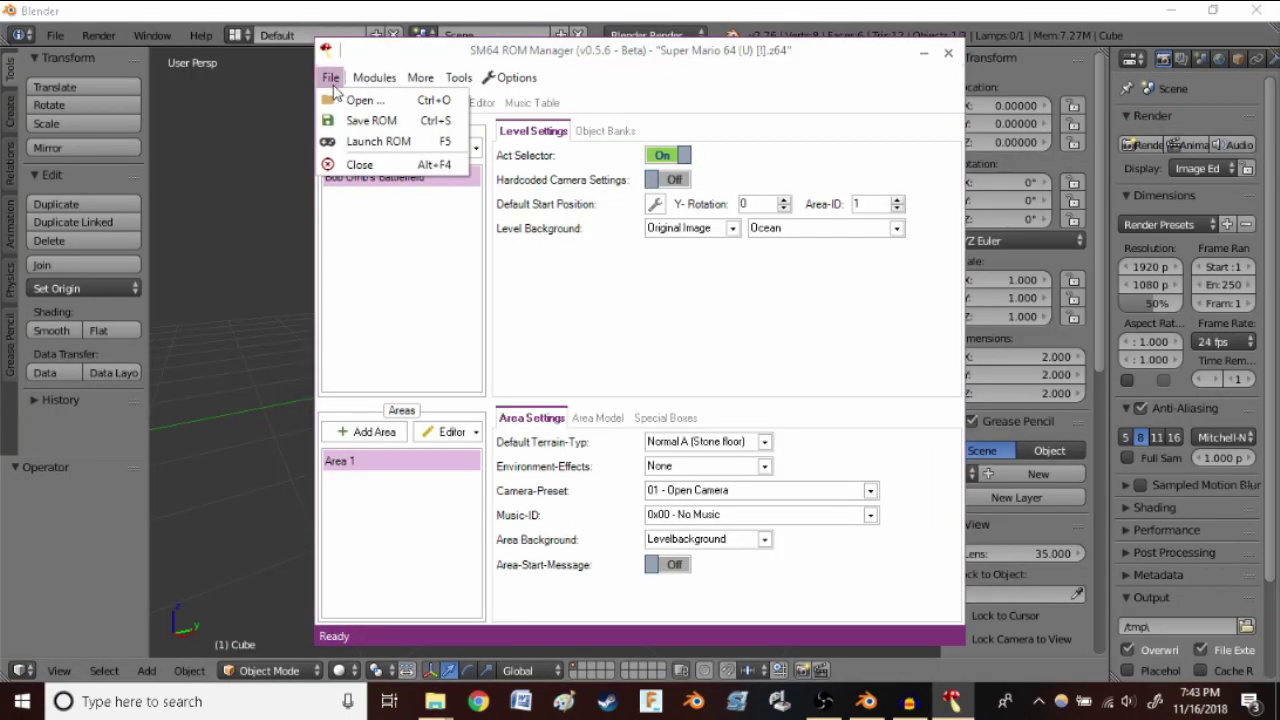
pyautogui.click(370, 122)
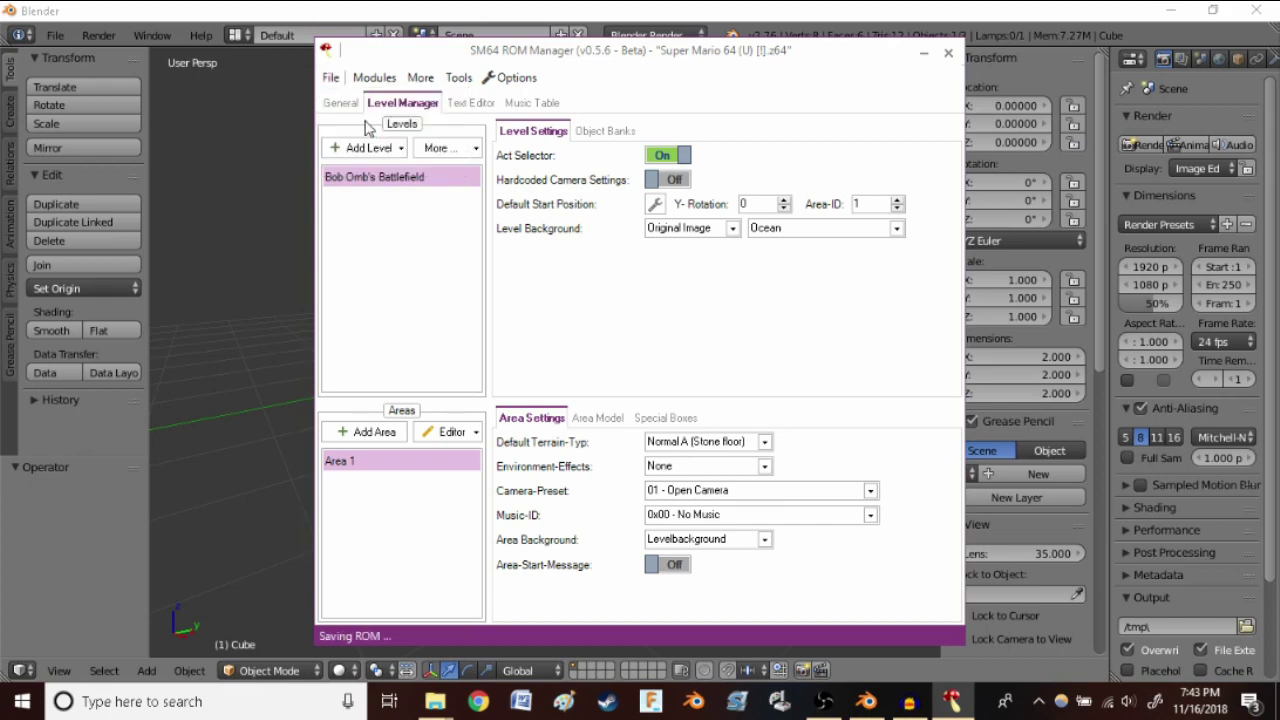
pyautogui.click(948, 54)
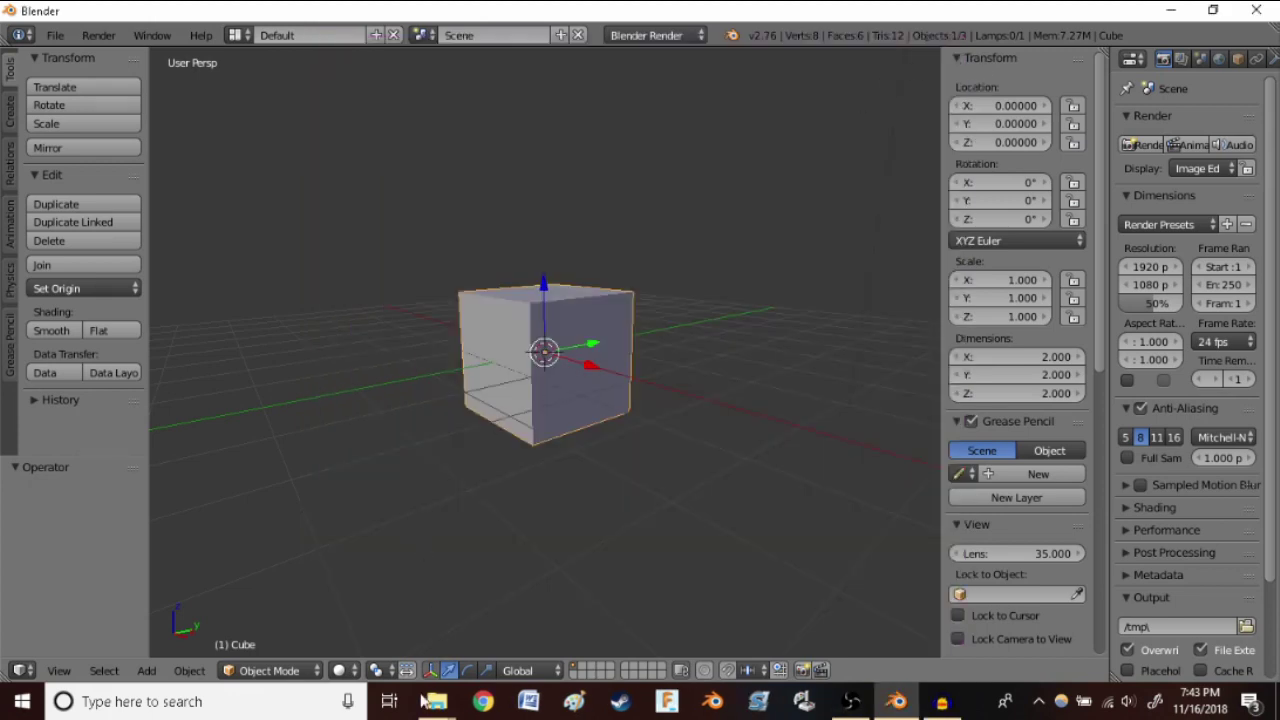
# Switch to Project64 from the Emulator stuff folder and open the ROM Super Mario 64 (U) [!].z64
pyautogui.moveTo(437, 706)
pyautogui.click(523, 608)
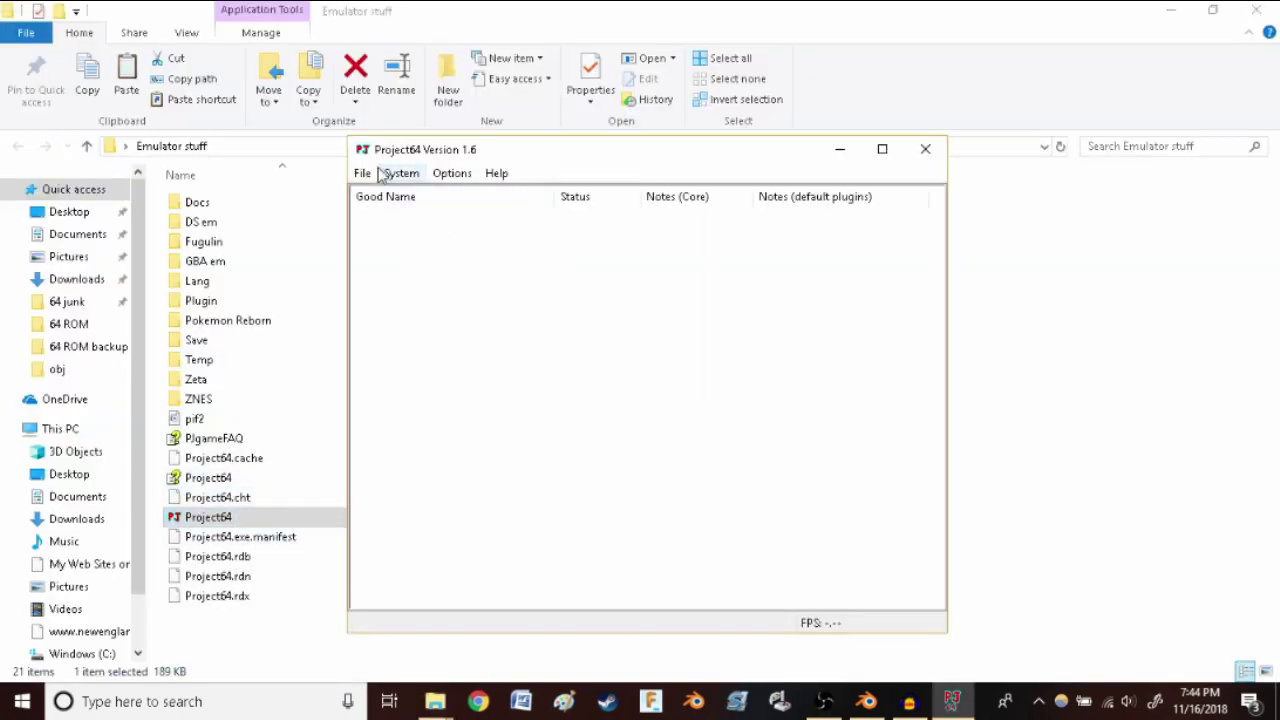
pyautogui.click(362, 173)
pyautogui.click(375, 195)
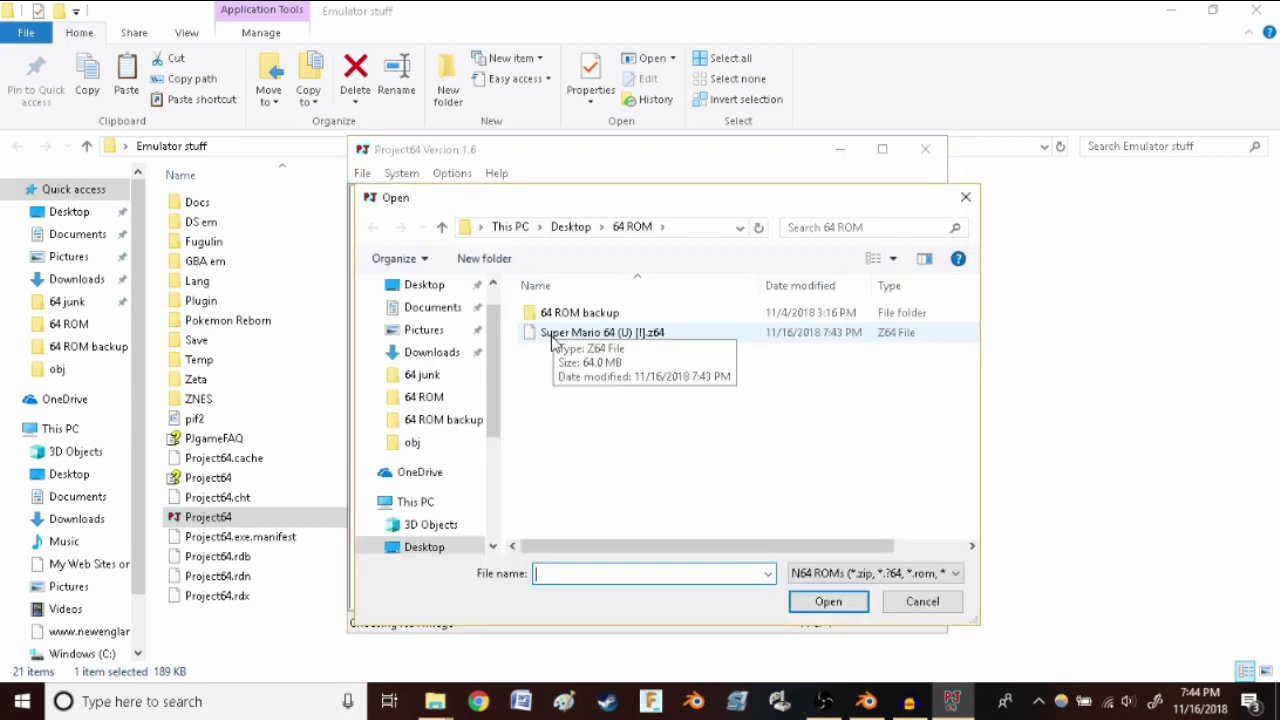
pyautogui.click(552, 333)
pyautogui.click(825, 601)
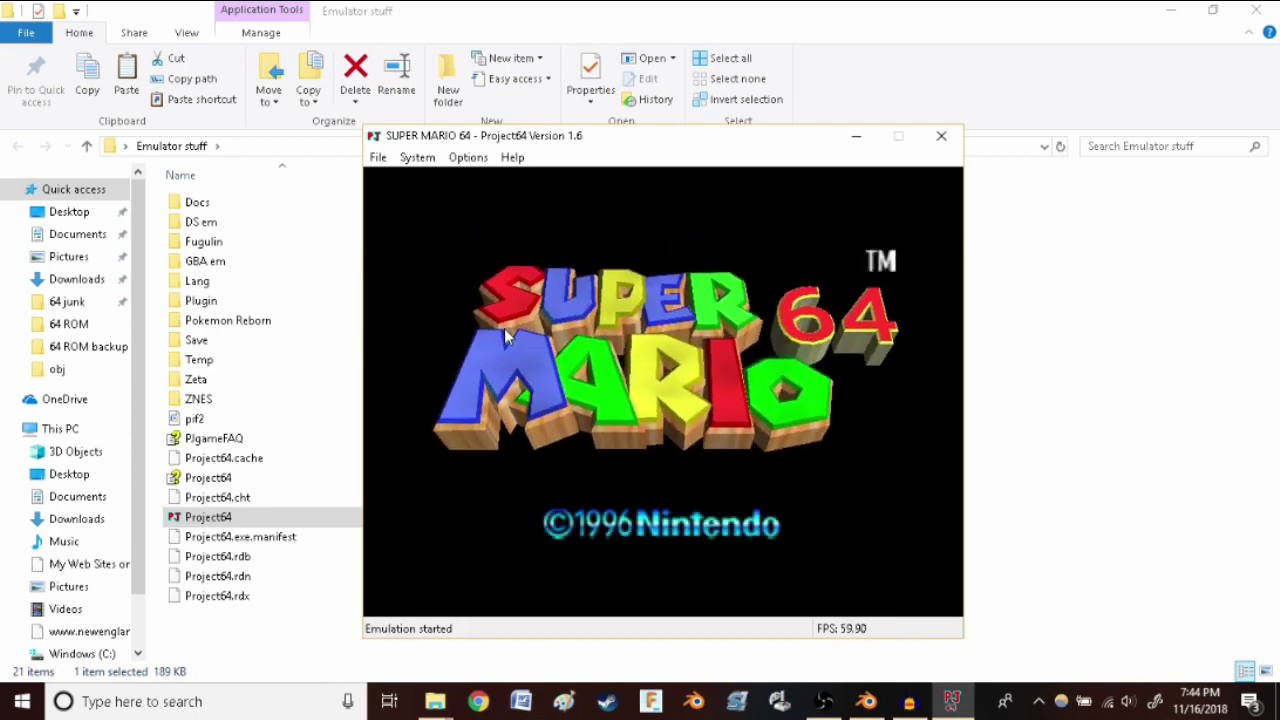
# Mute the system sound and advance past the Super Mario 64 title screen to the file selection
pyautogui.press('XF86AudioMute')
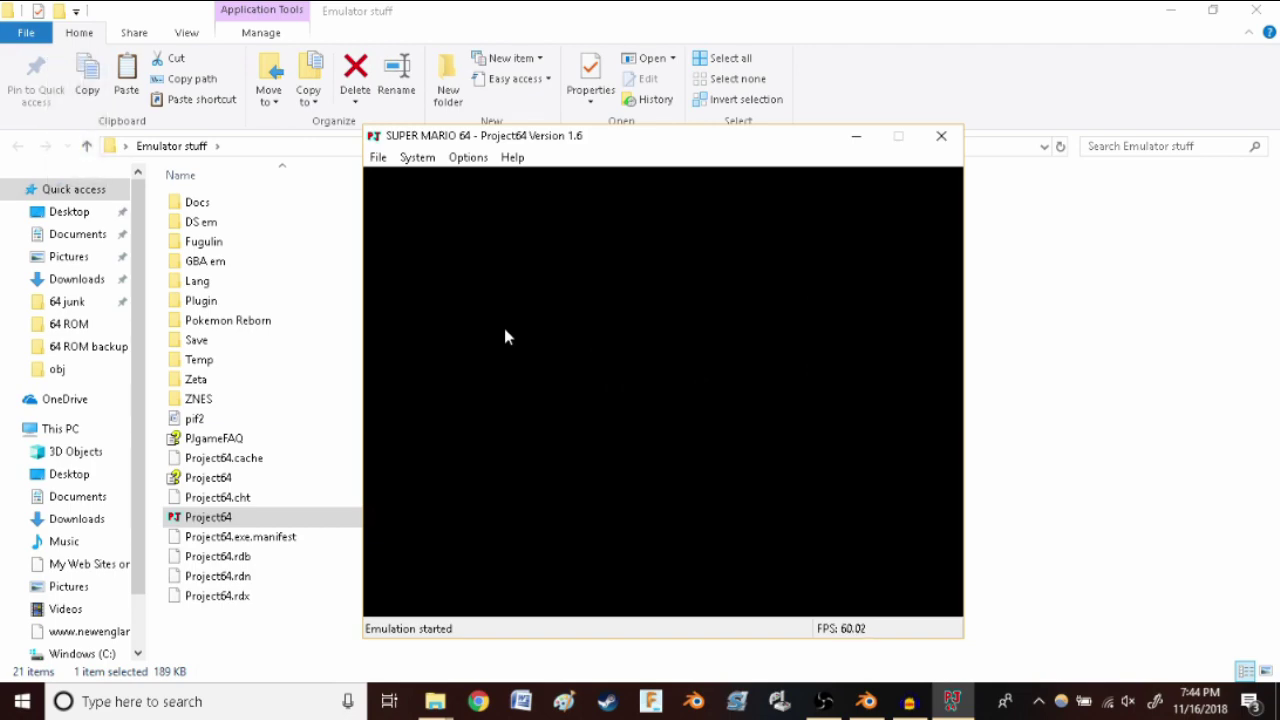
pyautogui.press('Return')
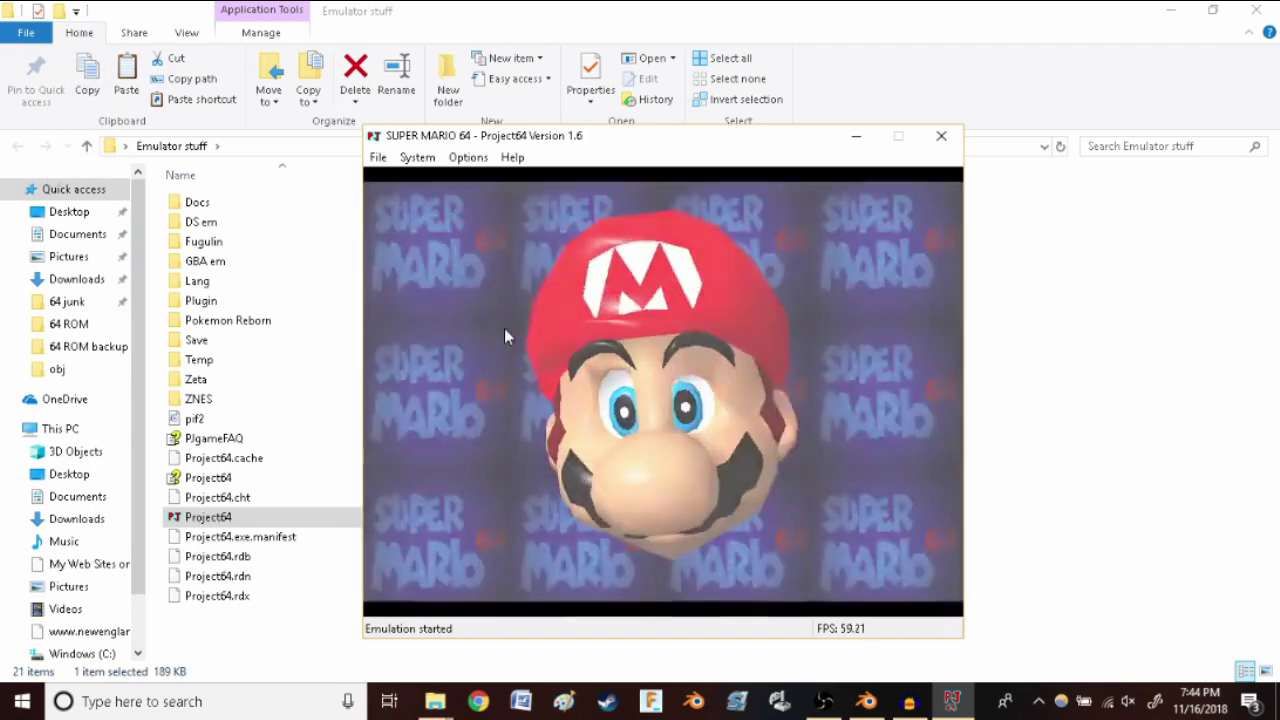
pyautogui.press('Return')
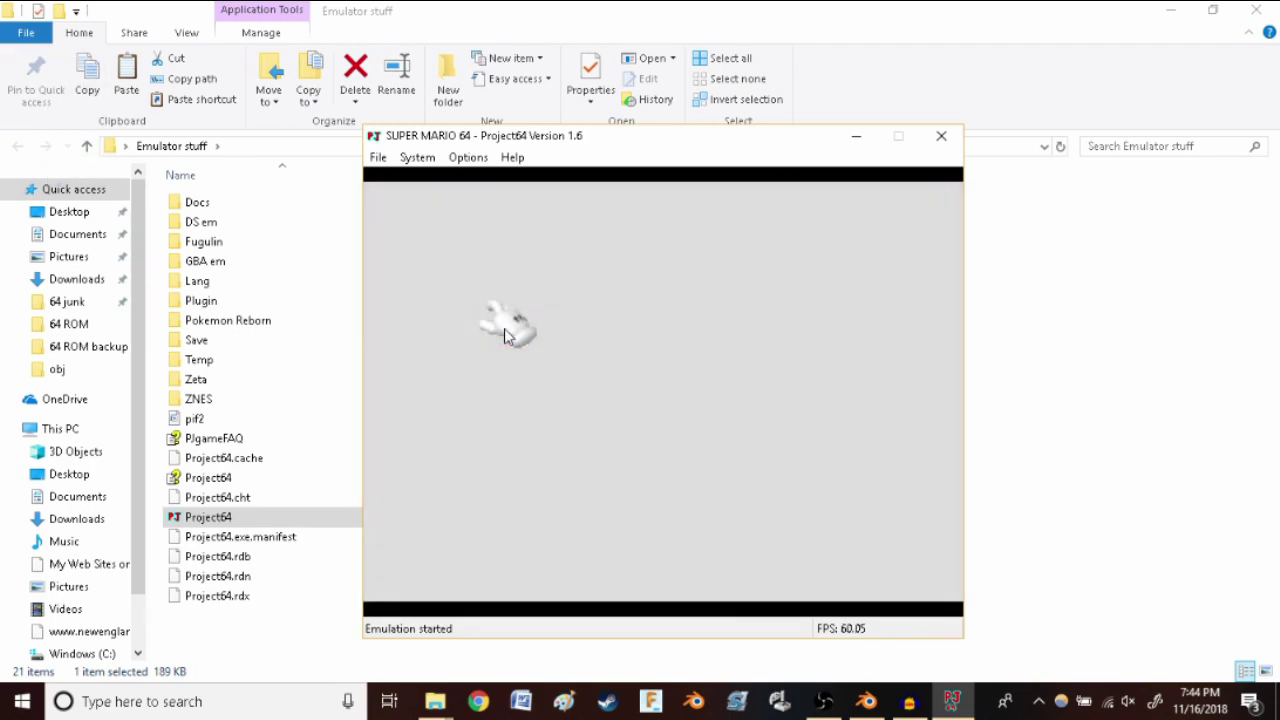
# Run Mario across the castle grounds and over the bridge, and enter the castle through its front door
pyautogui.press('Up')
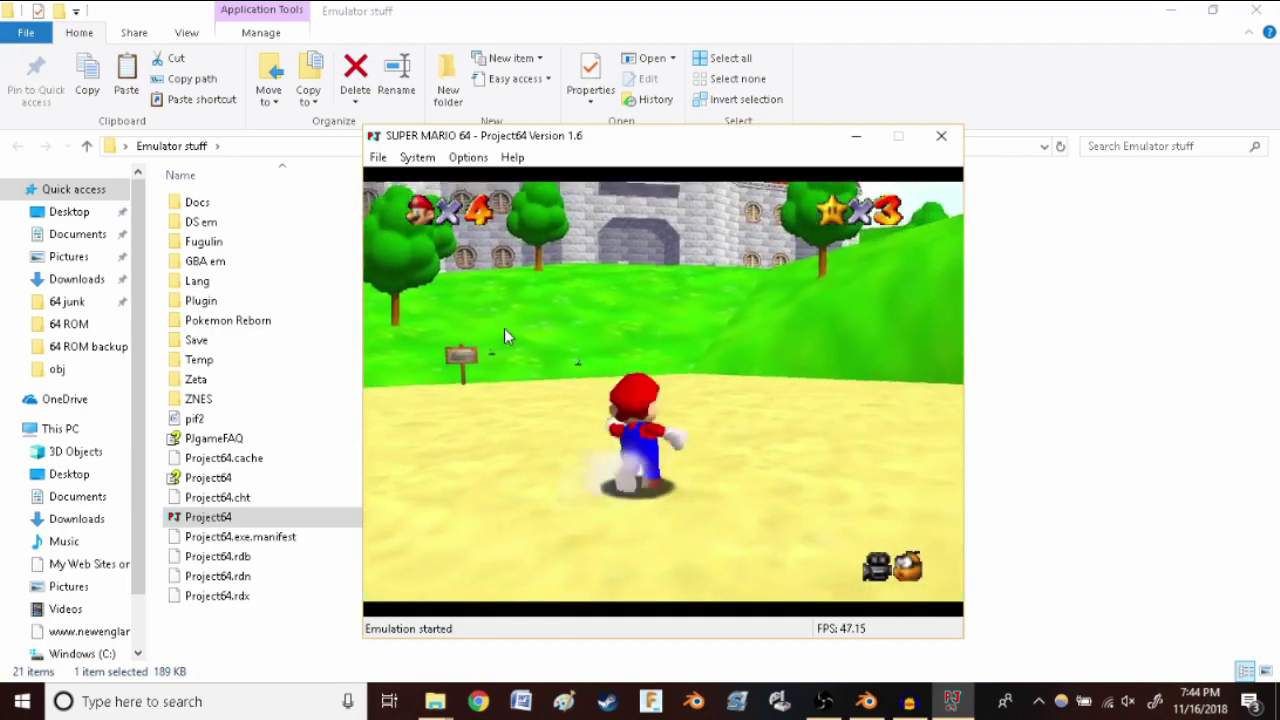
pyautogui.press('x')
pyautogui.press('Up')
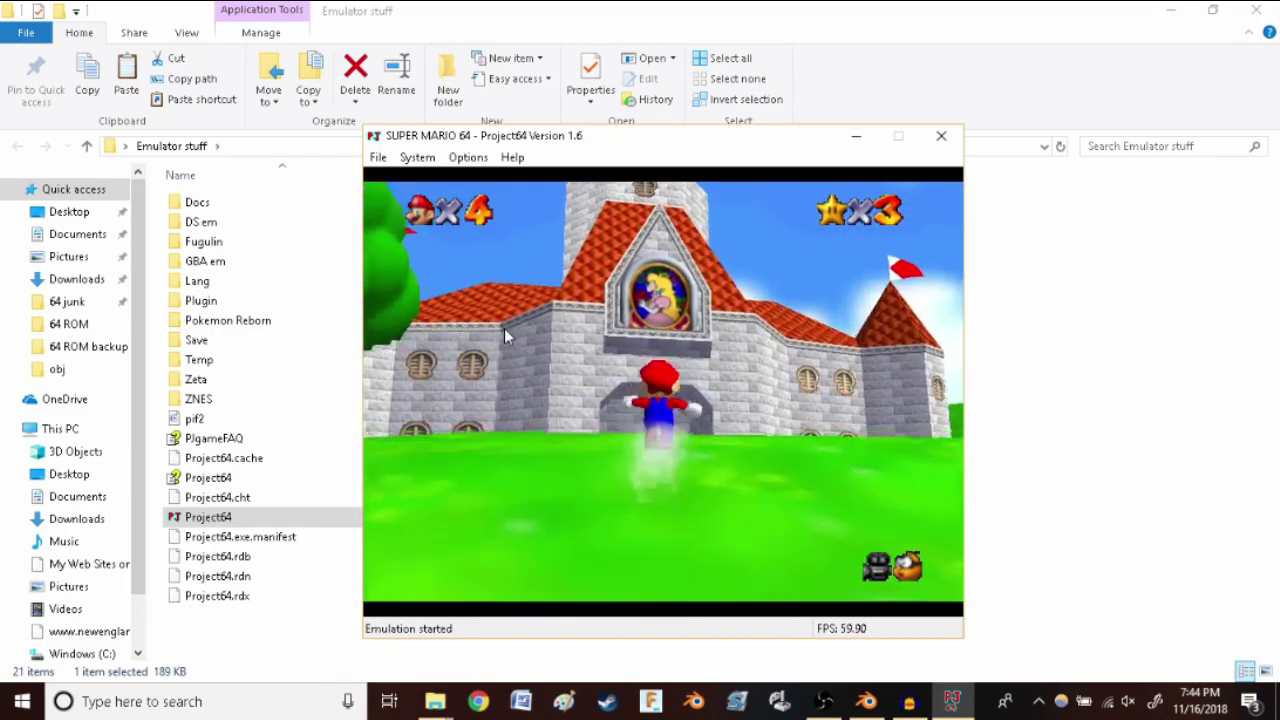
pyautogui.press('Up')
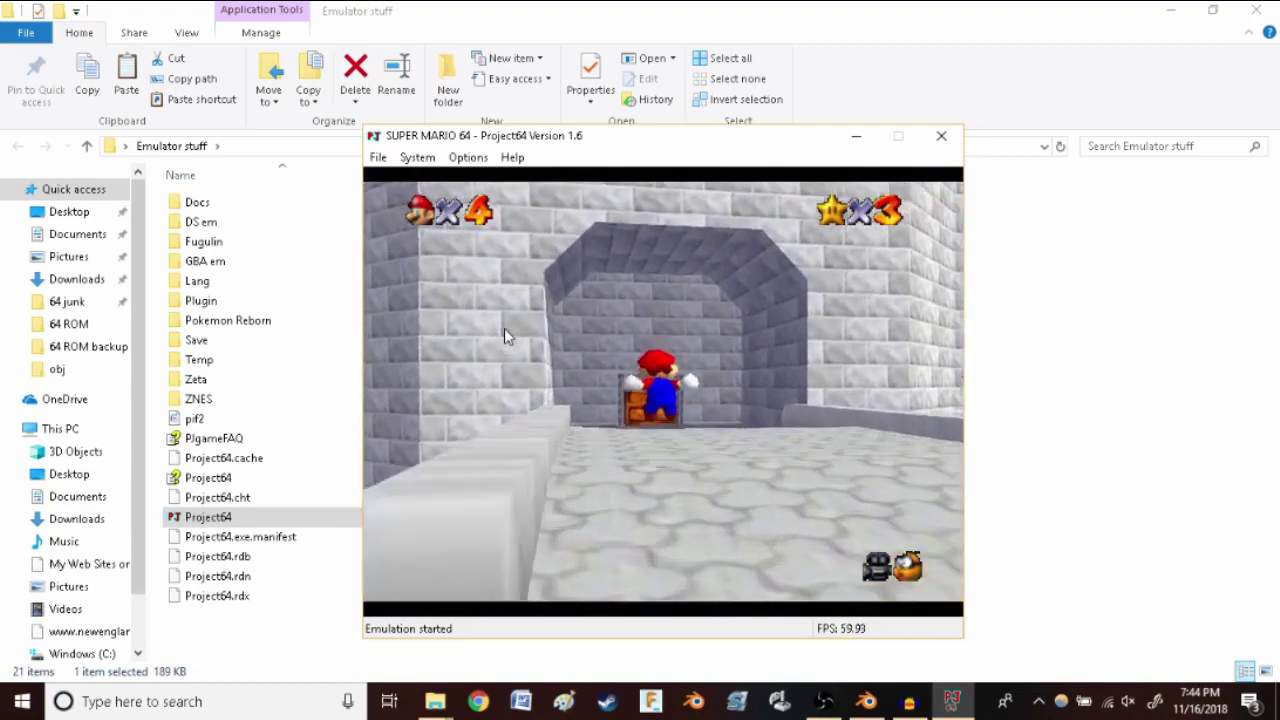
pyautogui.press('x')
pyautogui.press('Up')
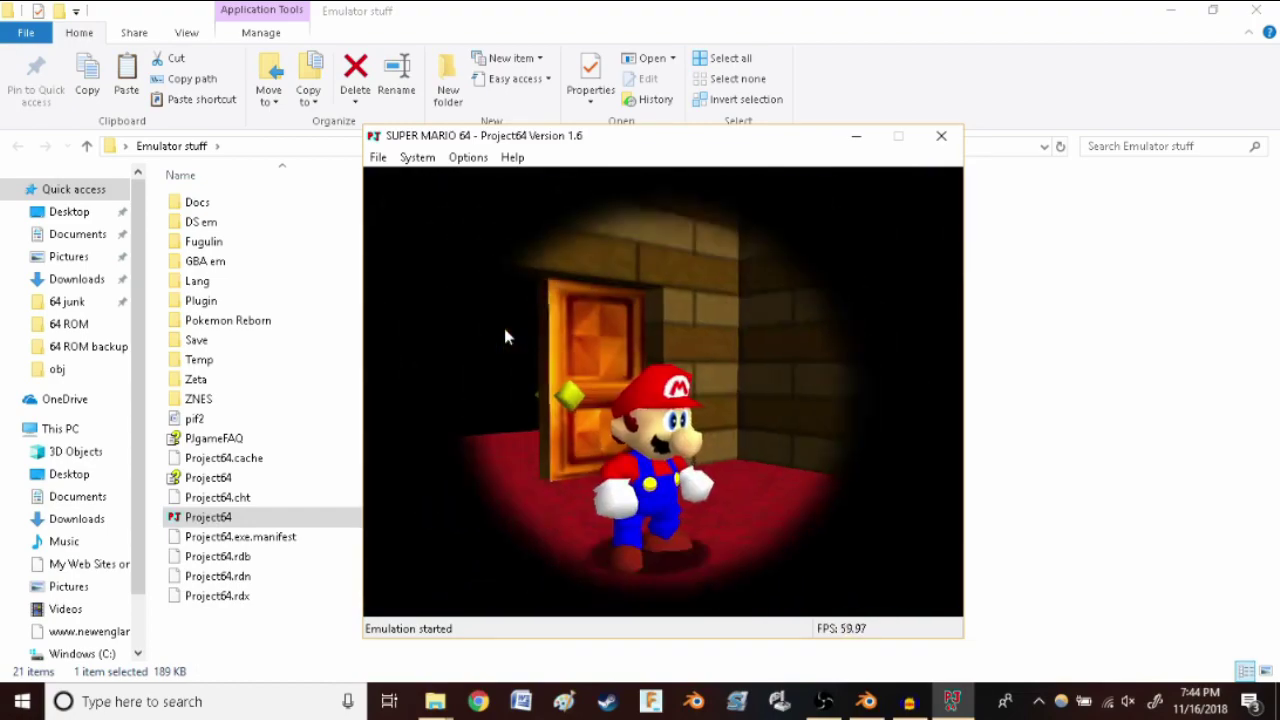
# Guide Mario across the castle lobby and up to the door leading to the Bob-omb painting room
pyautogui.press('Right')
pyautogui.press('x')
pyautogui.press('Up')
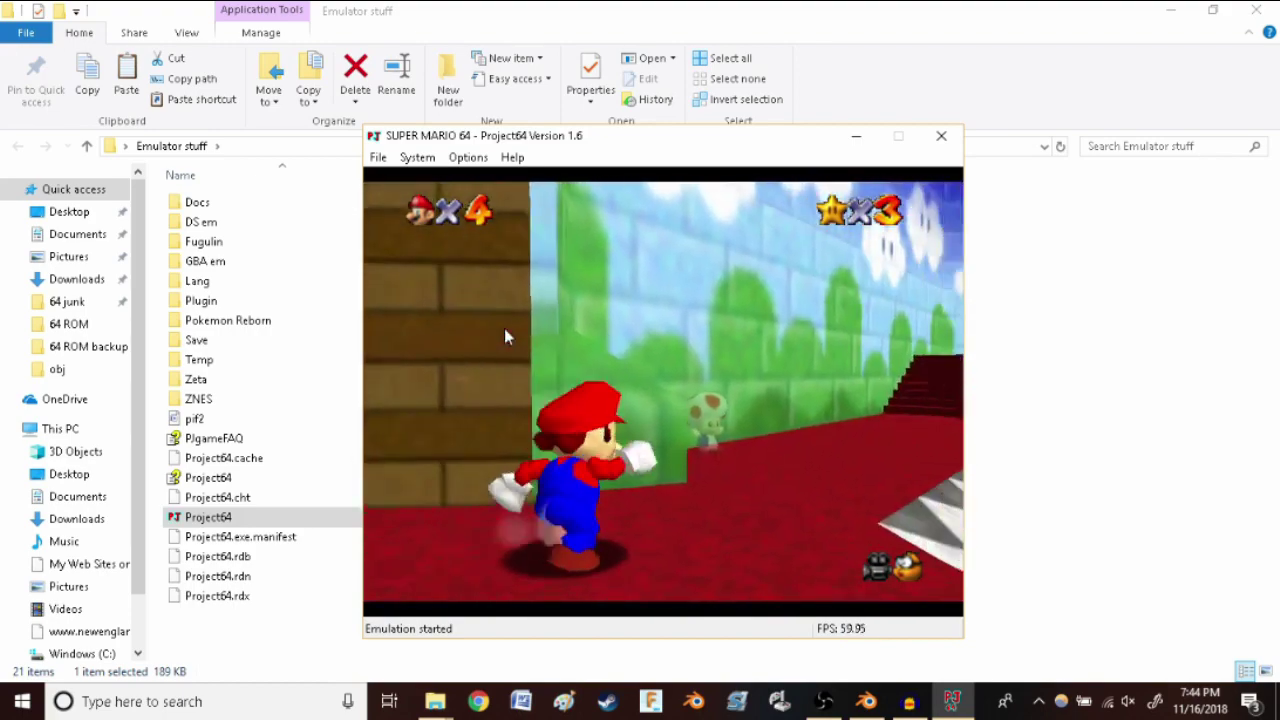
pyautogui.press('x')
pyautogui.press('Up')
pyautogui.press('x')
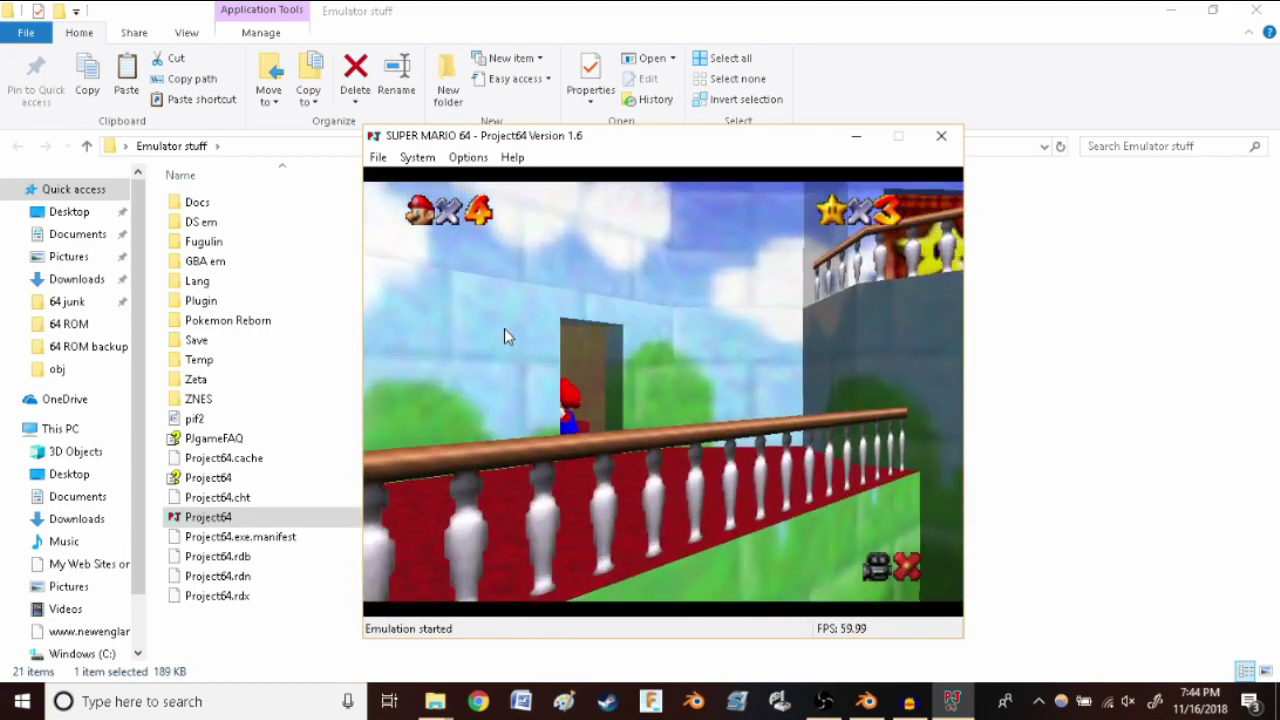
# Enter the painting room and jump Mario into the Bob-omb painting
pyautogui.press('Up')
pyautogui.press('x')
pyautogui.press('Up')
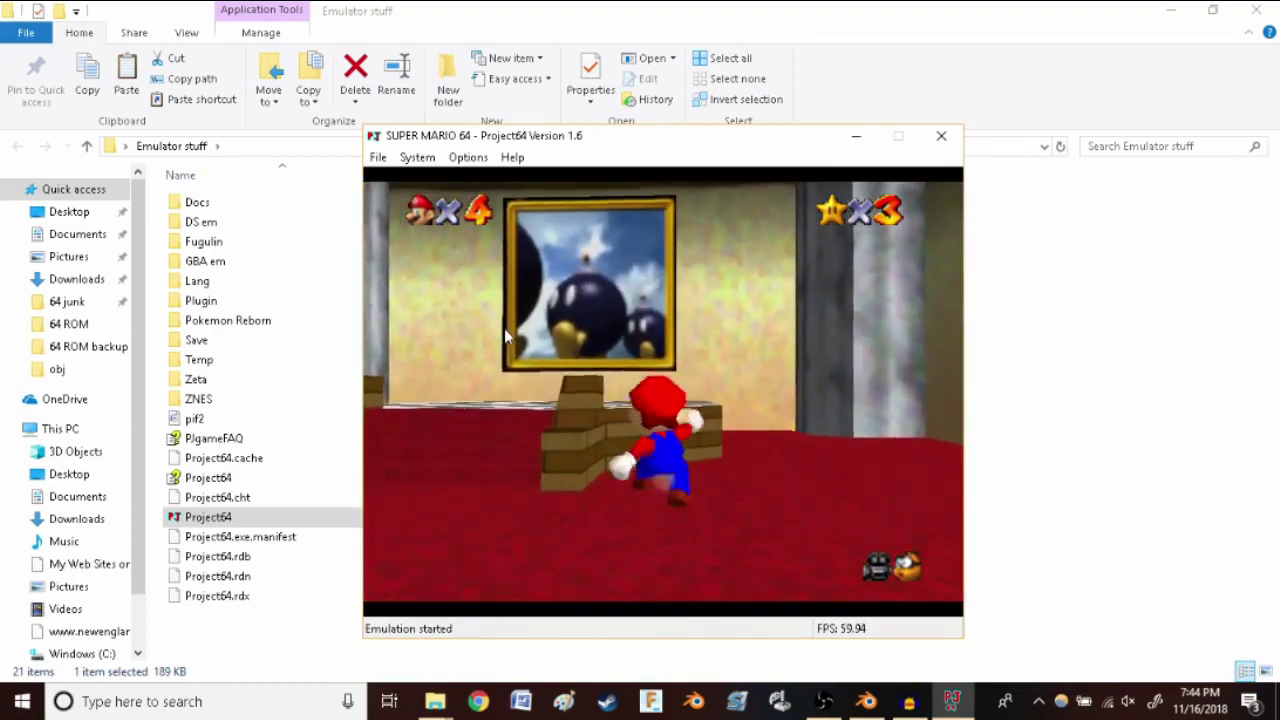
pyautogui.press('x')
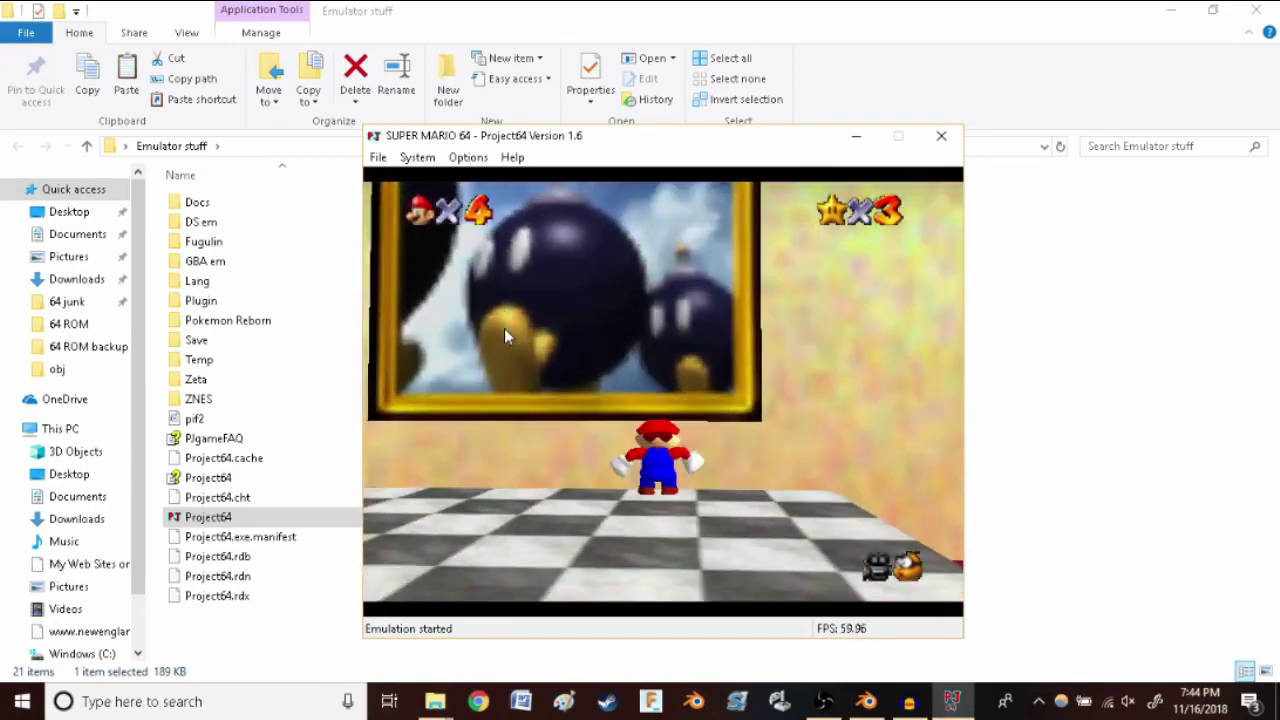
pyautogui.press('Up')
pyautogui.press('x')
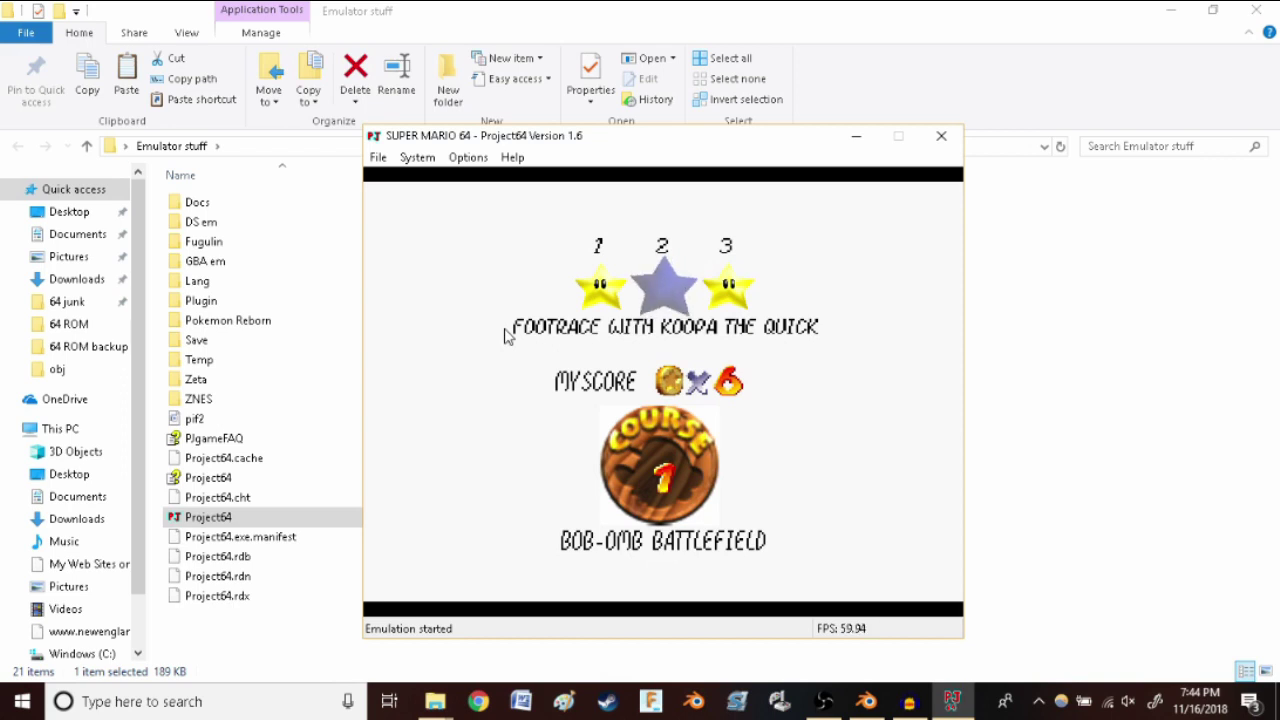
# Start the Bob-omb Battlefield course with star 2, Footrace with Koopa the Quick
pyautogui.press('Right')
pyautogui.press('Left')
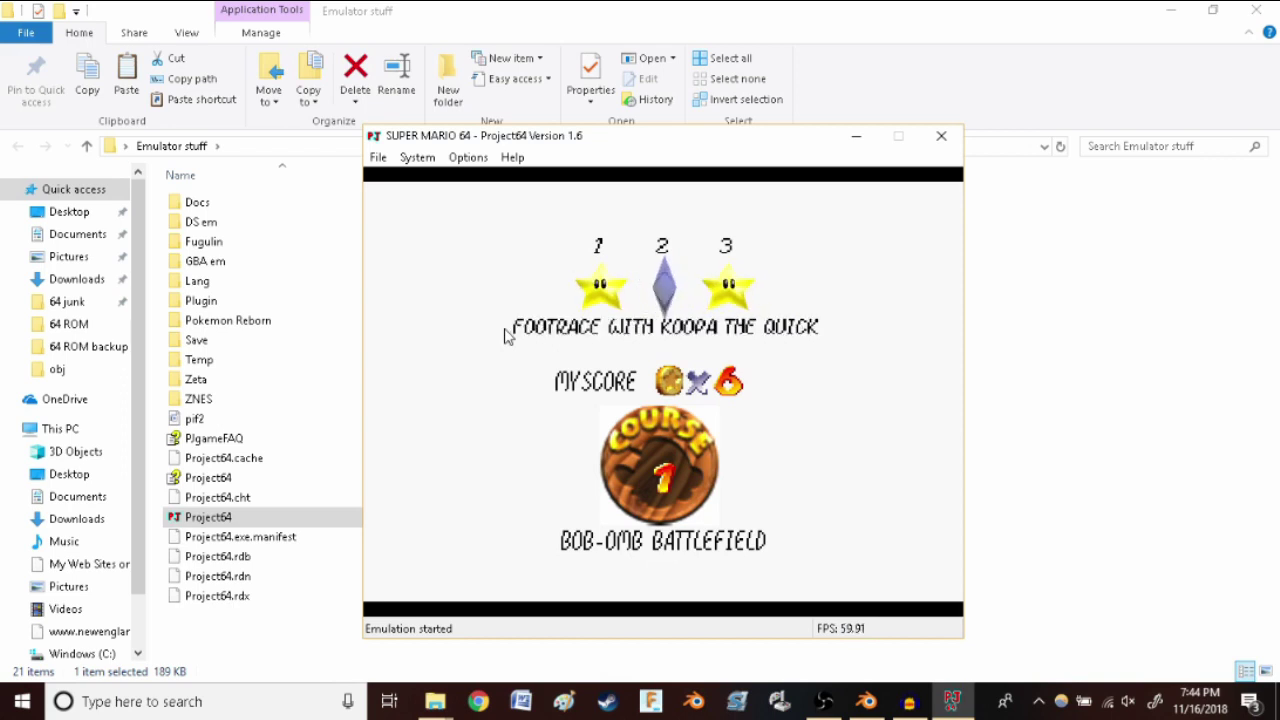
pyautogui.press('Return')
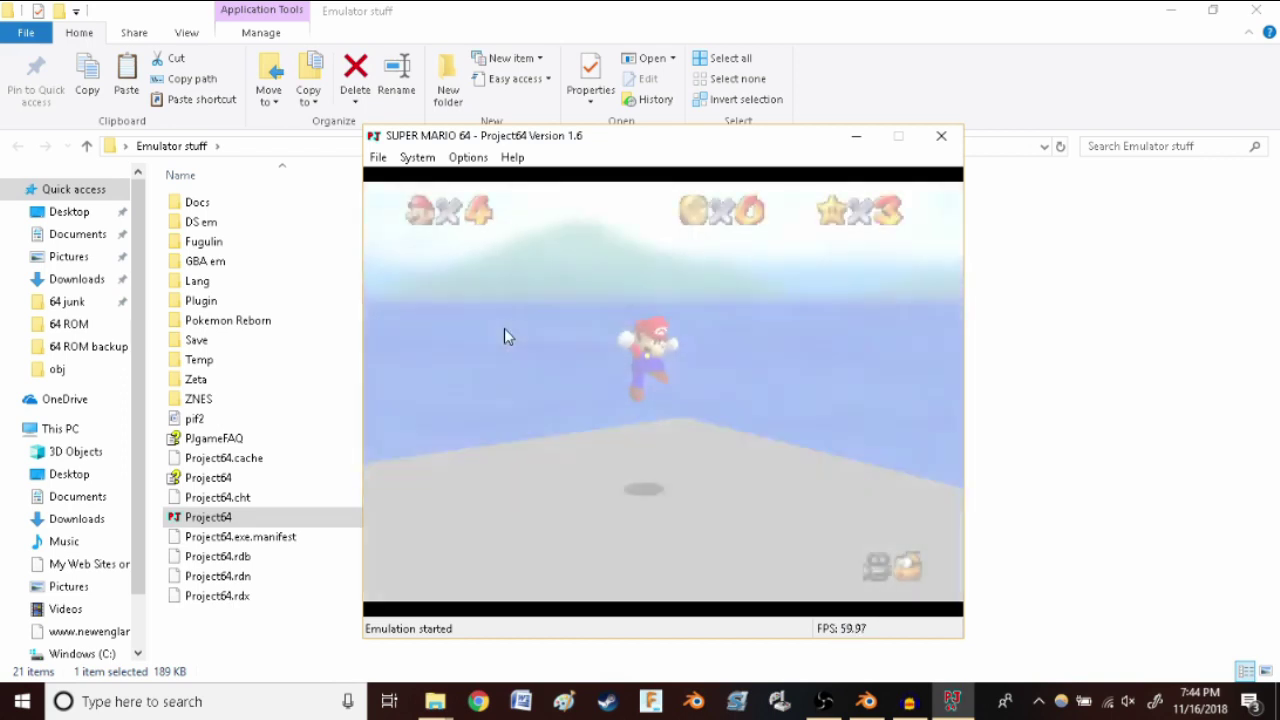
# Walk Mario around the top of the custom cube to test the level's model and collision
pyautogui.press('Down')
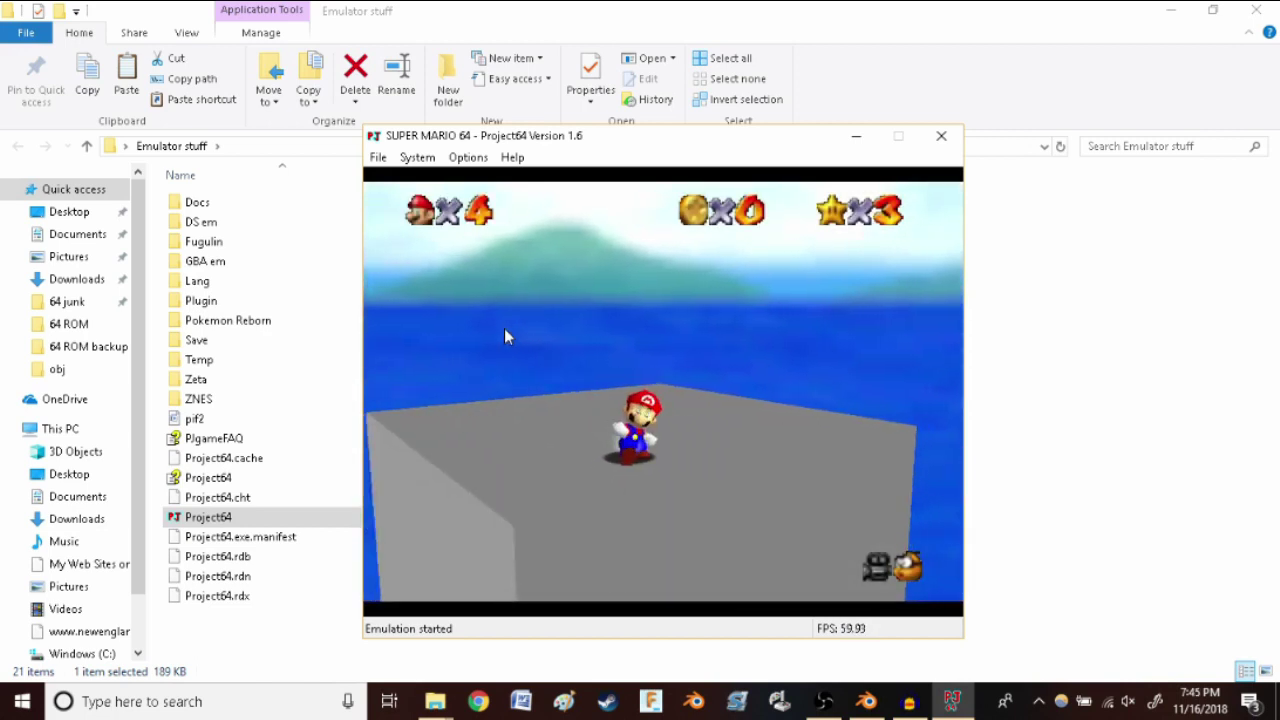
pyautogui.press('Right')
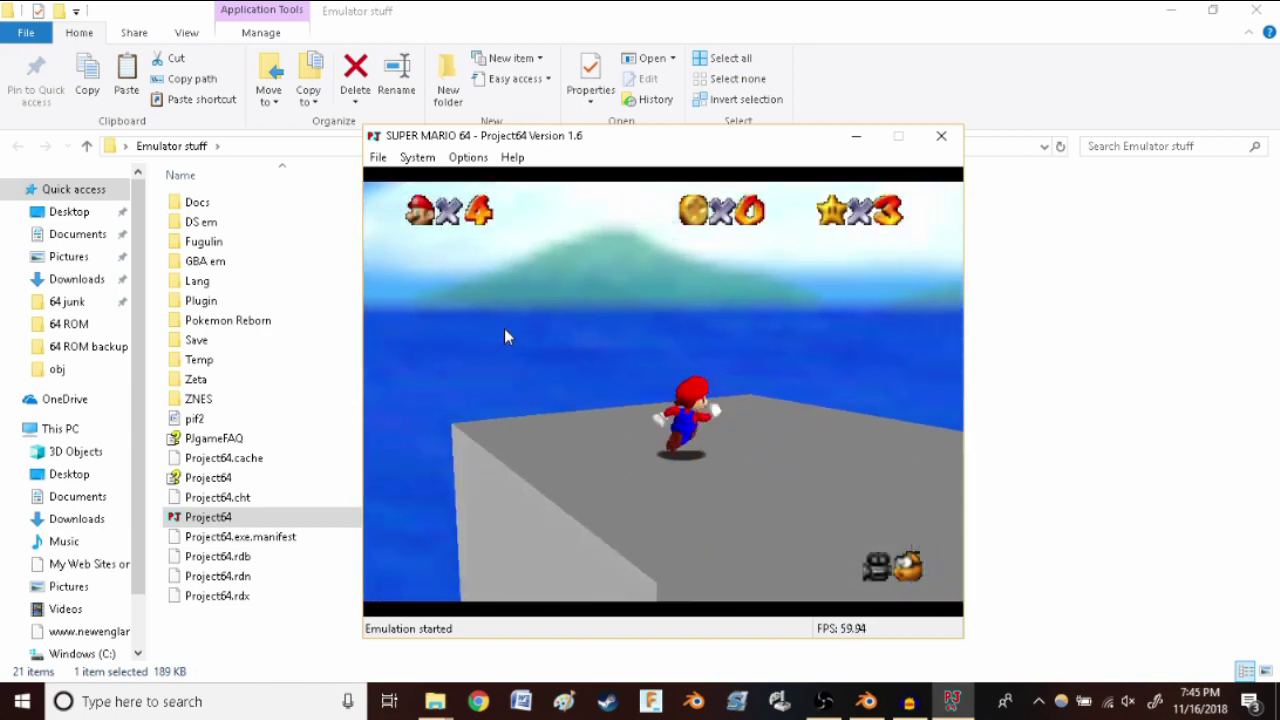
pyautogui.press('Left')
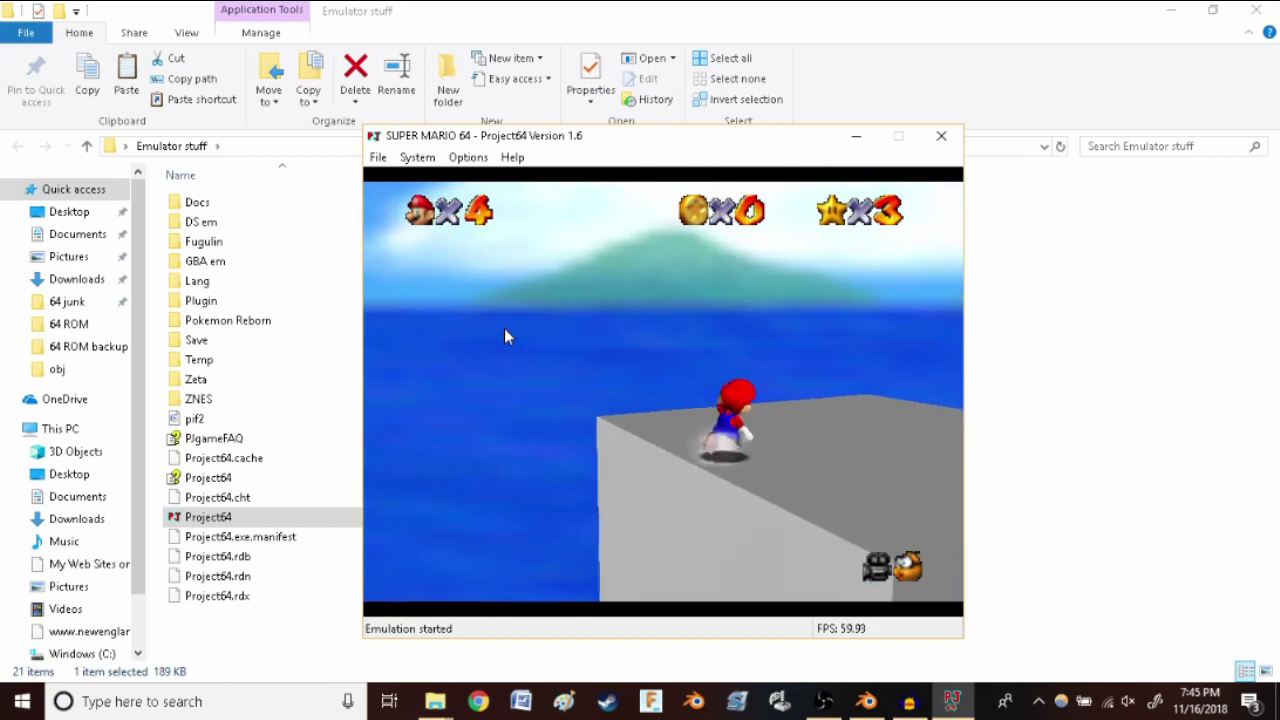
pyautogui.press('Right')
pyautogui.press('Down')
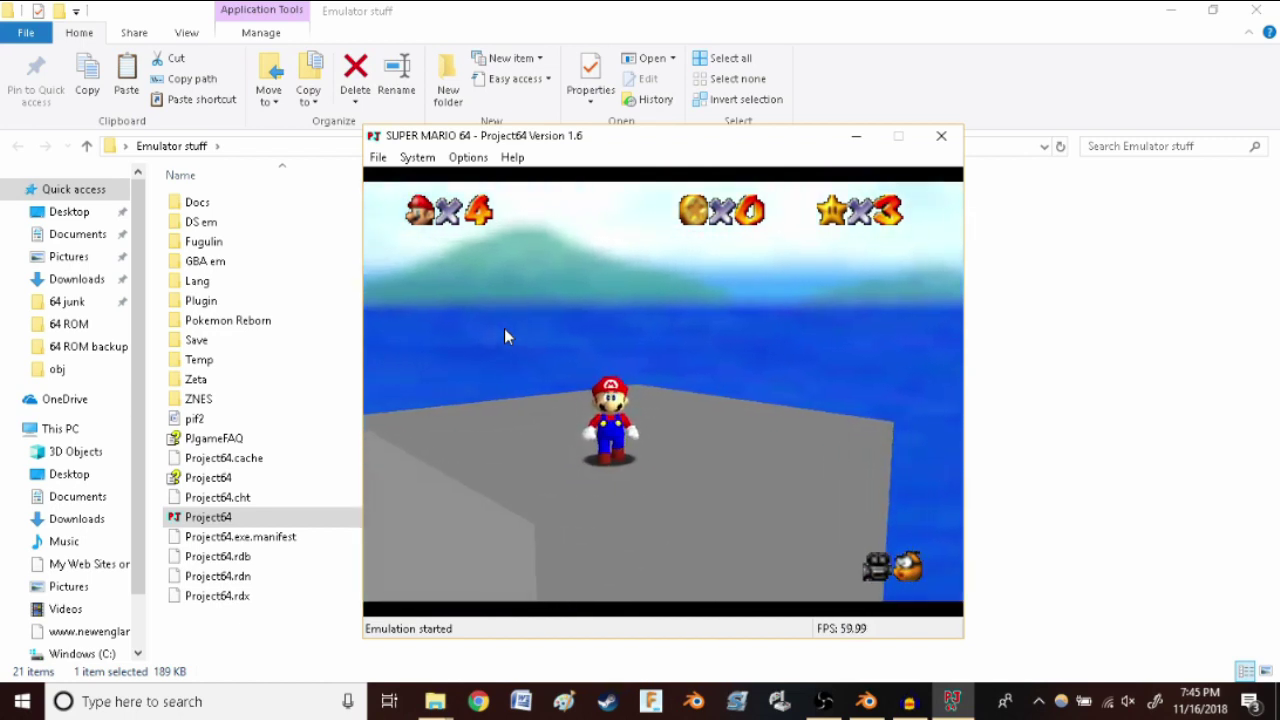